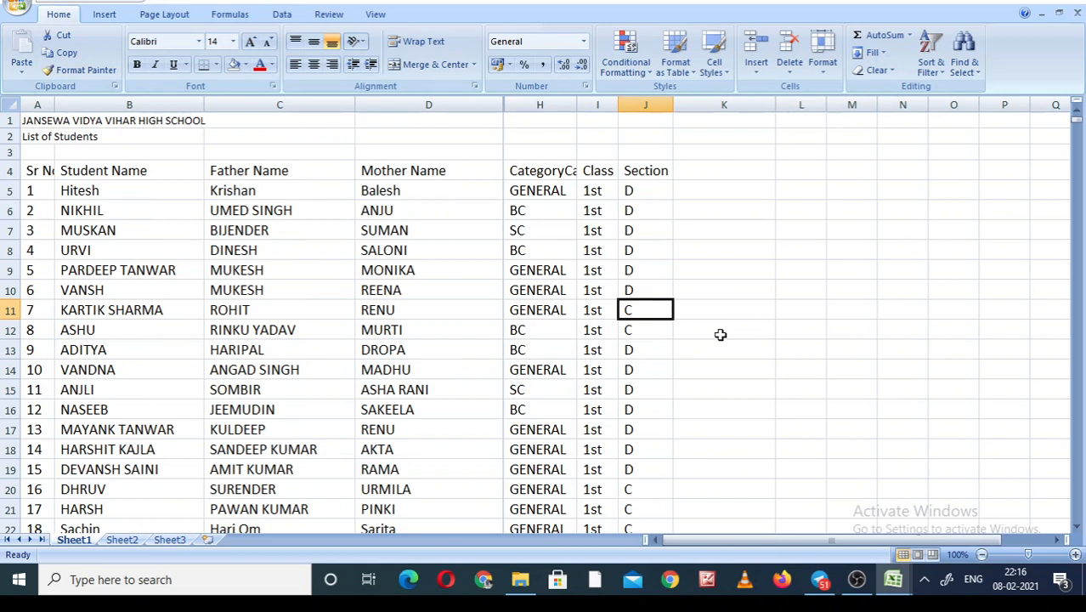
Unhide the Gender column next to Mother Name, leaving the Permanent Address column hidden
{"action": "double_click", "coordinate": [503, 105]}
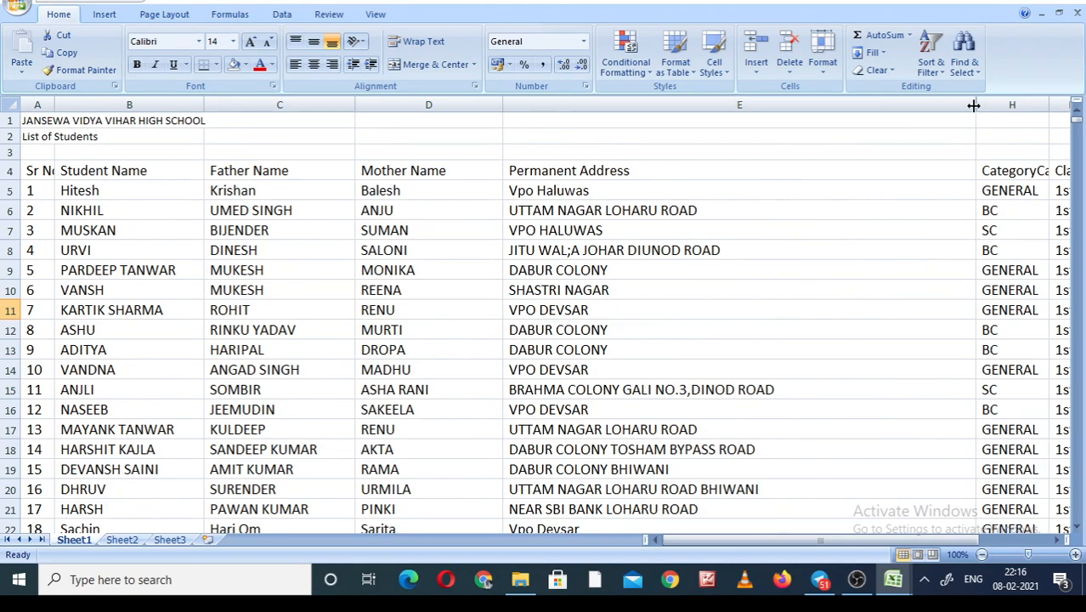
{"action": "left_click_drag", "start_coordinate": [974, 104], "coordinate": [502, 124]}
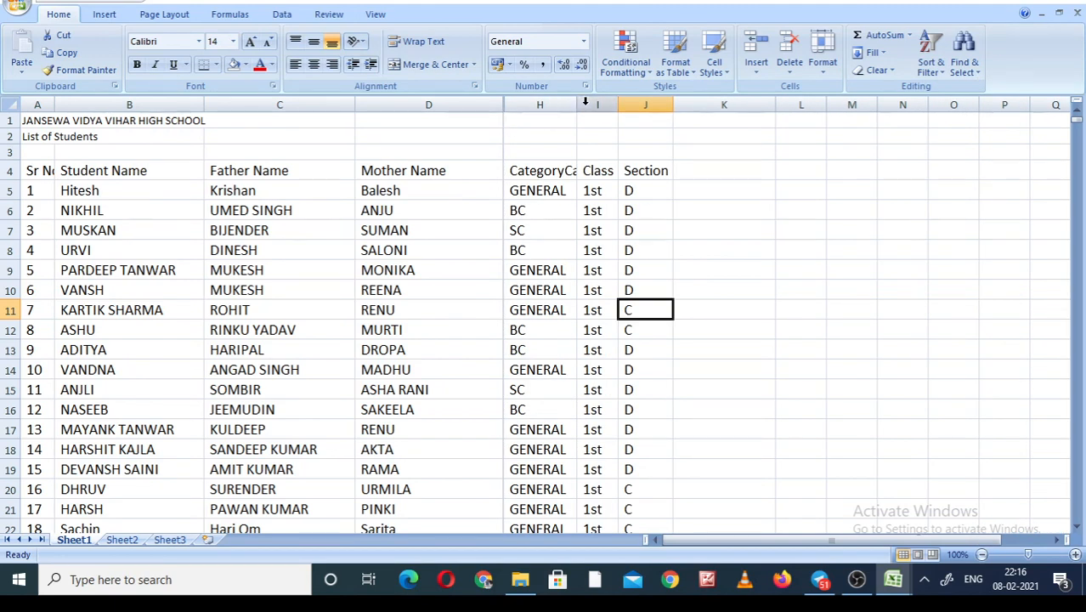
{"action": "double_click", "coordinate": [504, 105]}
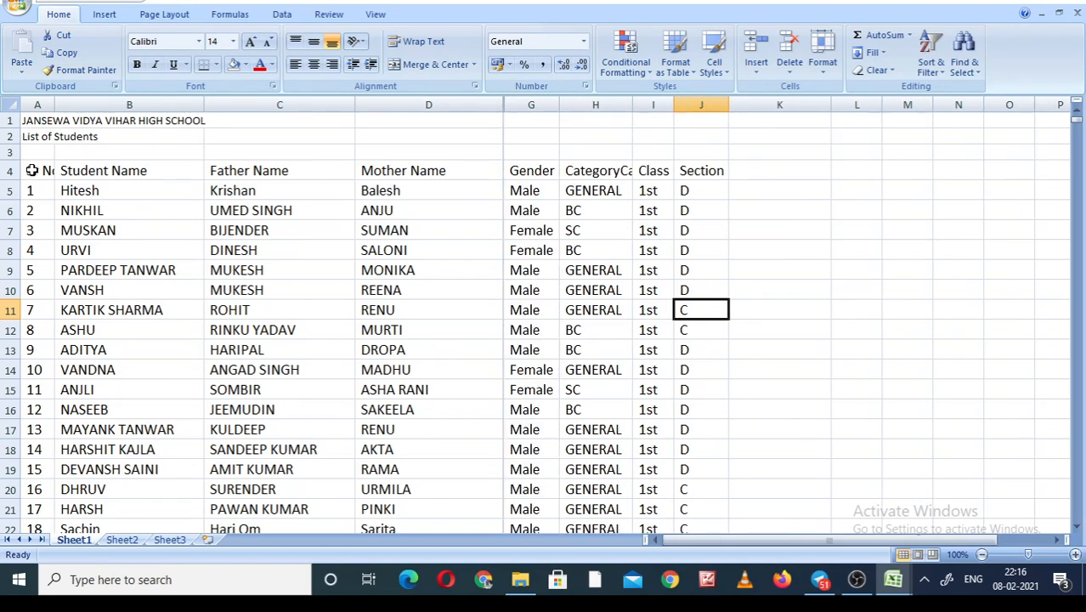
{"action": "left_click", "coordinate": [31, 170]}
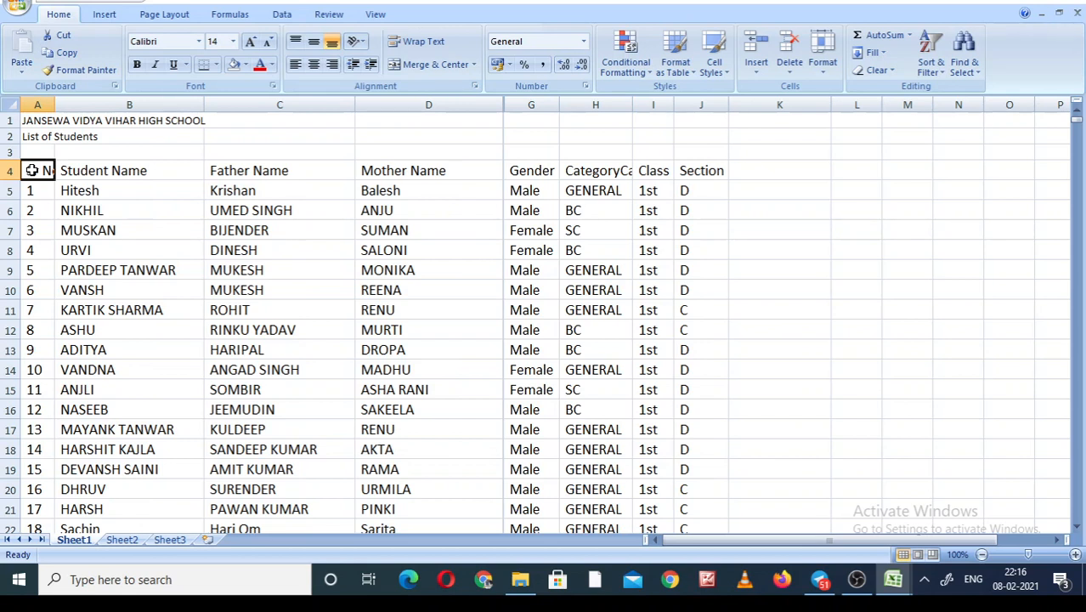
{"action": "key", "text": "shift+Right"}
{"action": "key", "text": "shift+Right"}
{"action": "key", "text": "shift+Right"}
{"action": "key", "text": "shift+Right"}
{"action": "key", "text": "shift+Right"}
{"action": "key", "text": "shift+Right"}
{"action": "key", "text": "shift+Right"}
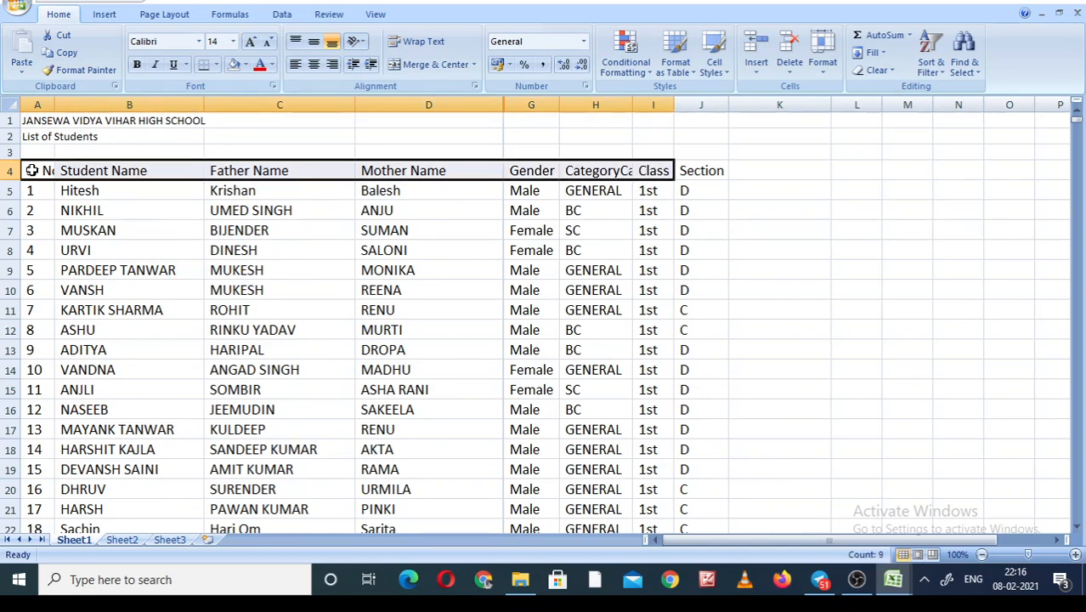
Widen the Sr No and CategoryCast columns just enough to show their full headers
{"action": "double_click", "coordinate": [53, 105]}
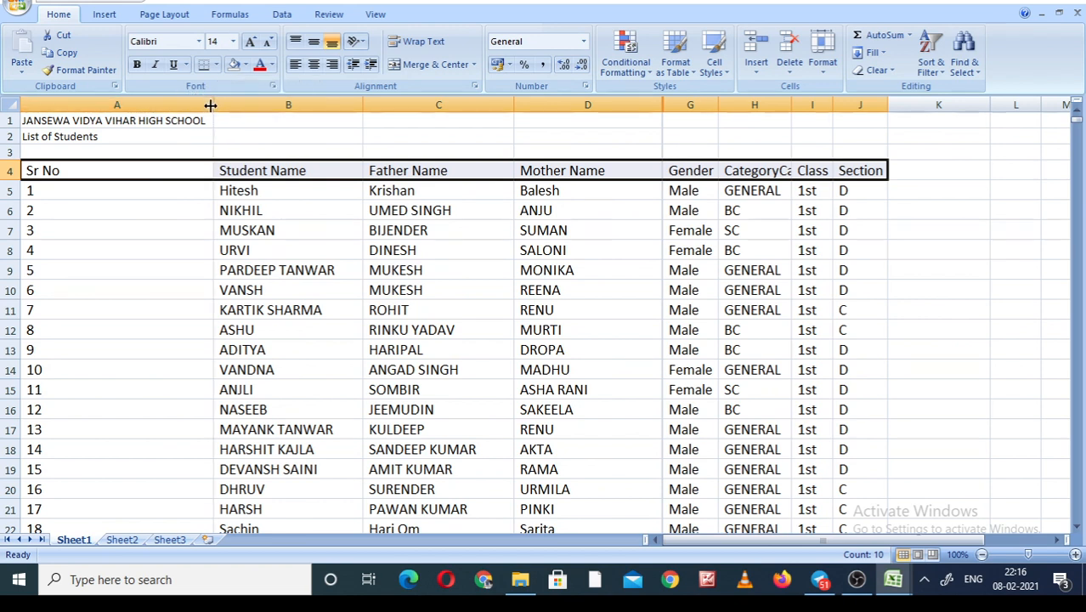
{"action": "left_click_drag", "start_coordinate": [213, 103], "coordinate": [78, 100]}
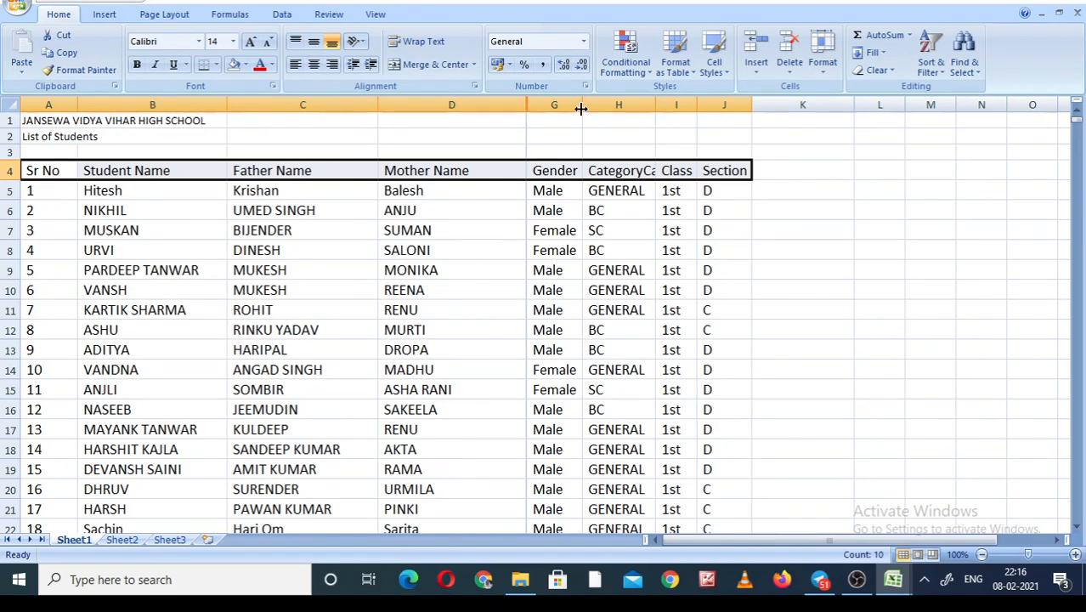
{"action": "left_click_drag", "start_coordinate": [651, 104], "coordinate": [673, 103]}
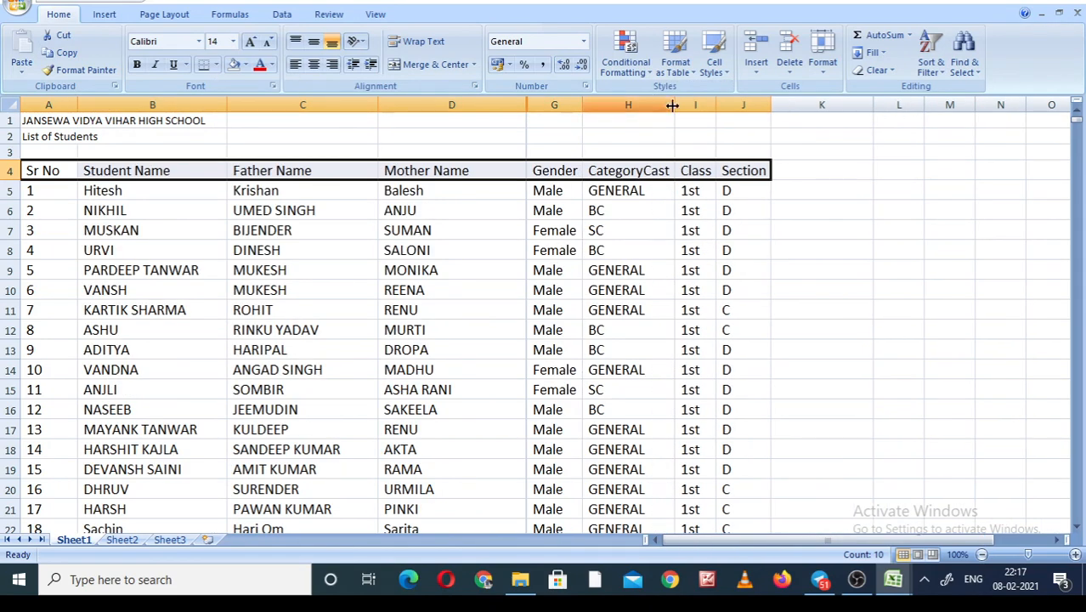
{"action": "left_click", "coordinate": [434, 189]}
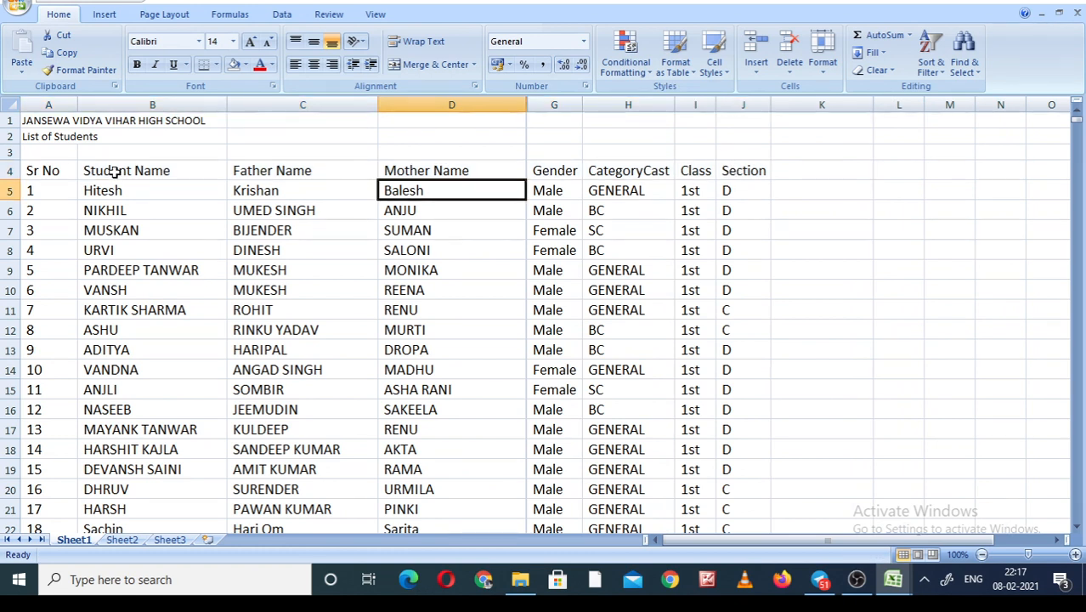
Turn on filtering for the header row from Sr No to Section in row 4
{"action": "left_click", "coordinate": [61, 170]}
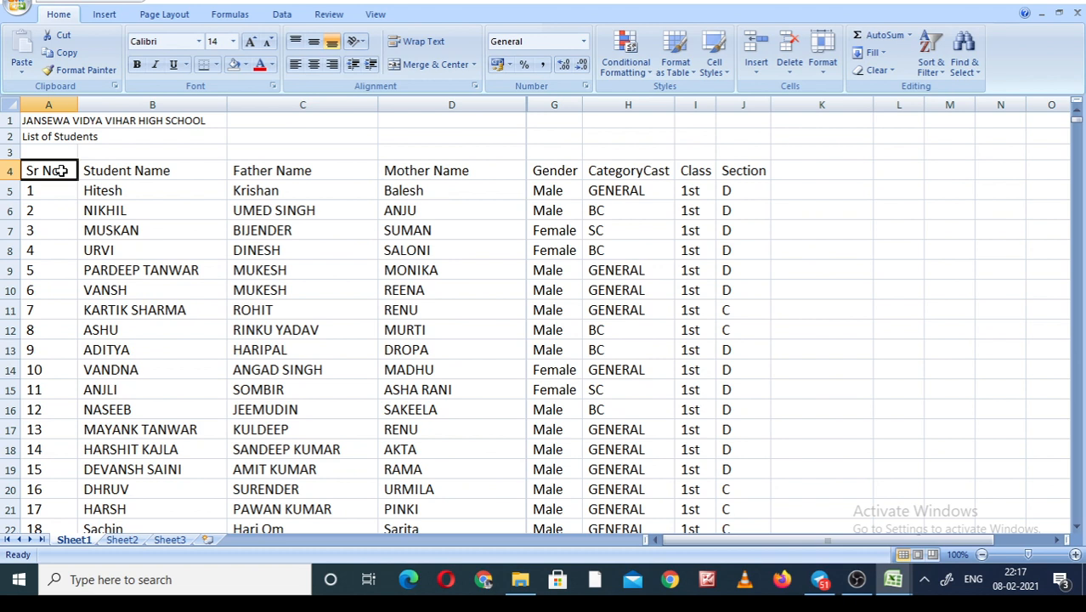
{"action": "key", "text": "shift+Right"}
{"action": "key", "text": "shift+Right"}
{"action": "key", "text": "shift+Right"}
{"action": "key", "text": "shift+Right"}
{"action": "key", "text": "shift+Right"}
{"action": "key", "text": "shift+Right"}
{"action": "key", "text": "shift+Right"}
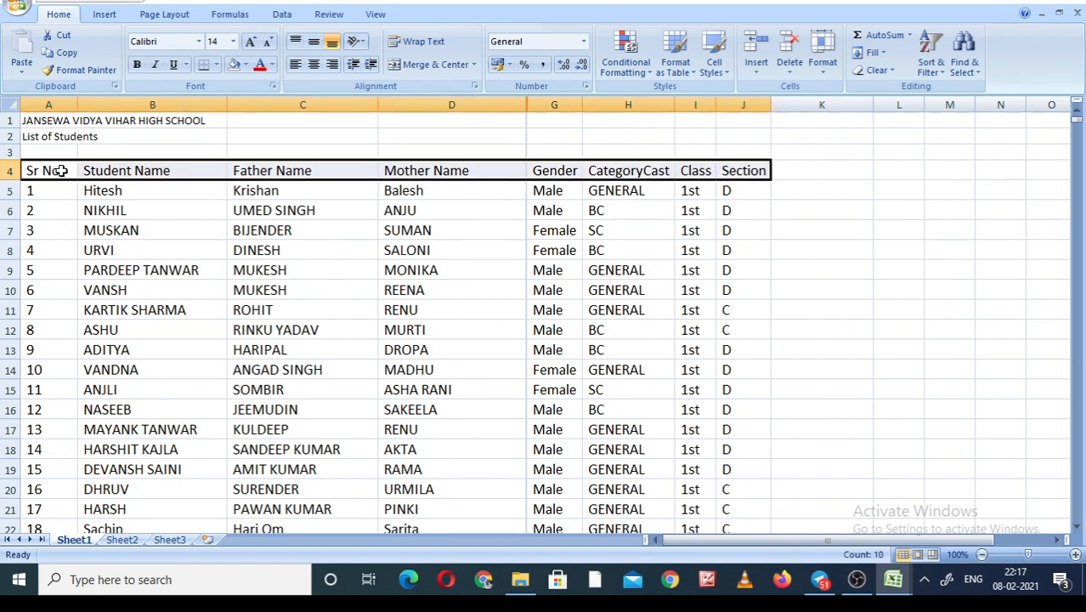
{"action": "left_click", "coordinate": [932, 68]}
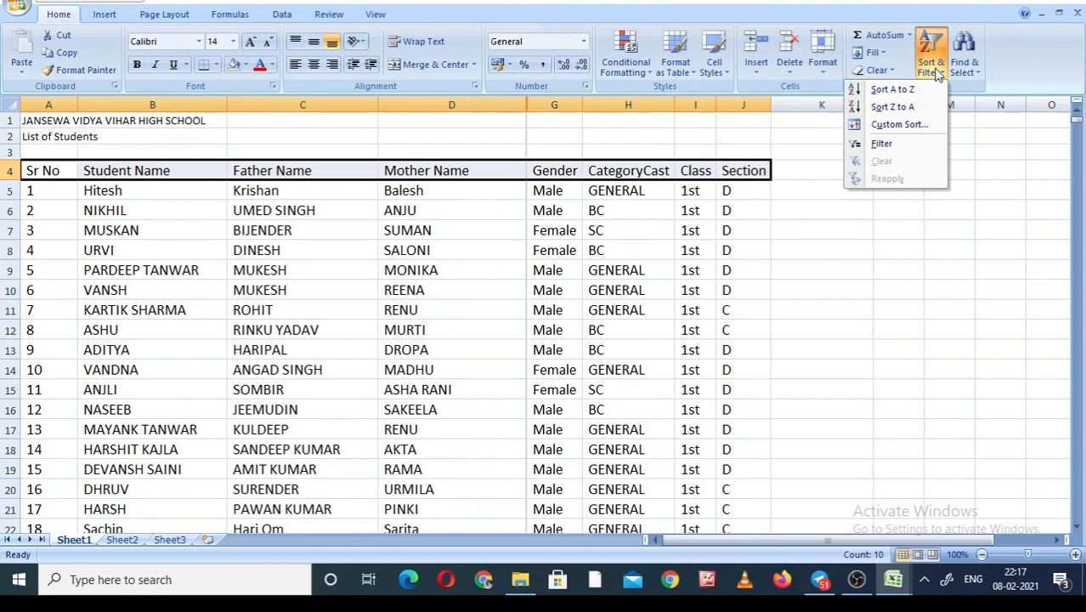
{"action": "left_click", "coordinate": [900, 147]}
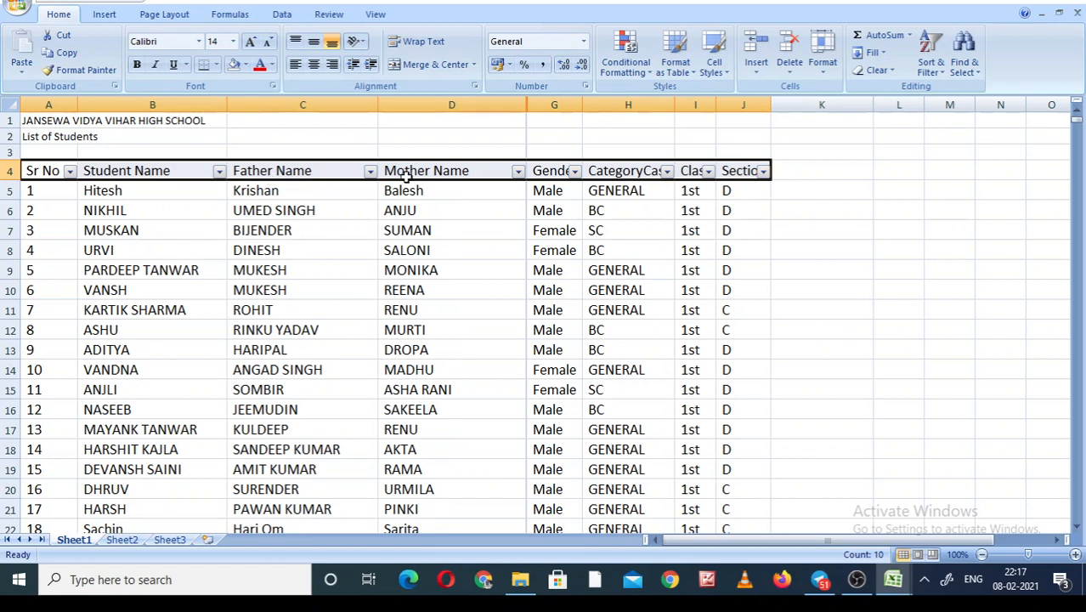
{"action": "left_click", "coordinate": [800, 206]}
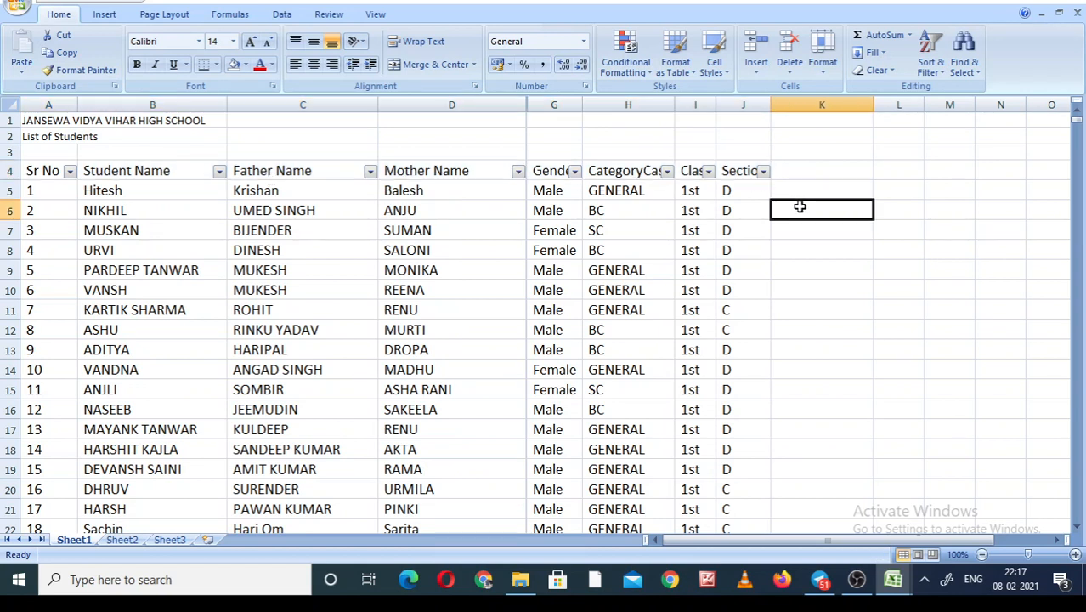
Filter the Class column to show only 3rd class students
{"action": "left_click", "coordinate": [708, 172]}
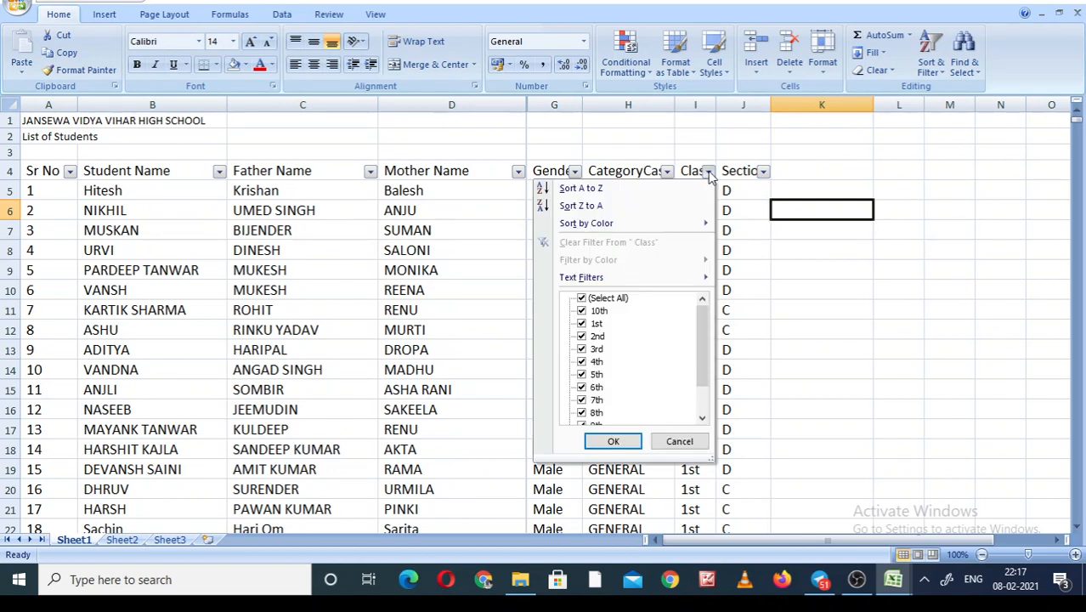
{"action": "left_click", "coordinate": [905, 221]}
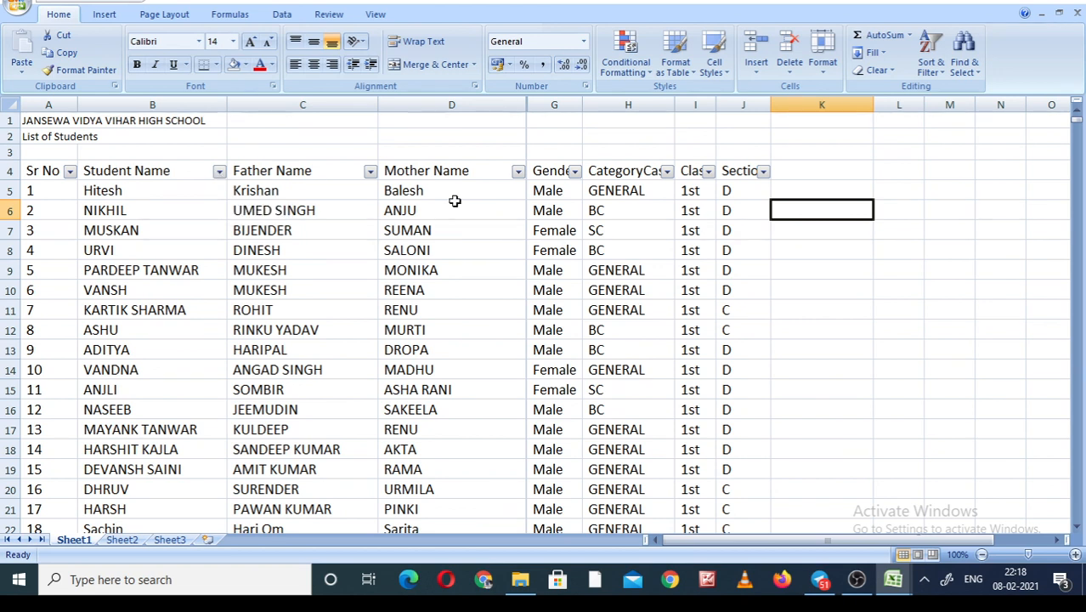
{"action": "left_click", "coordinate": [709, 171]}
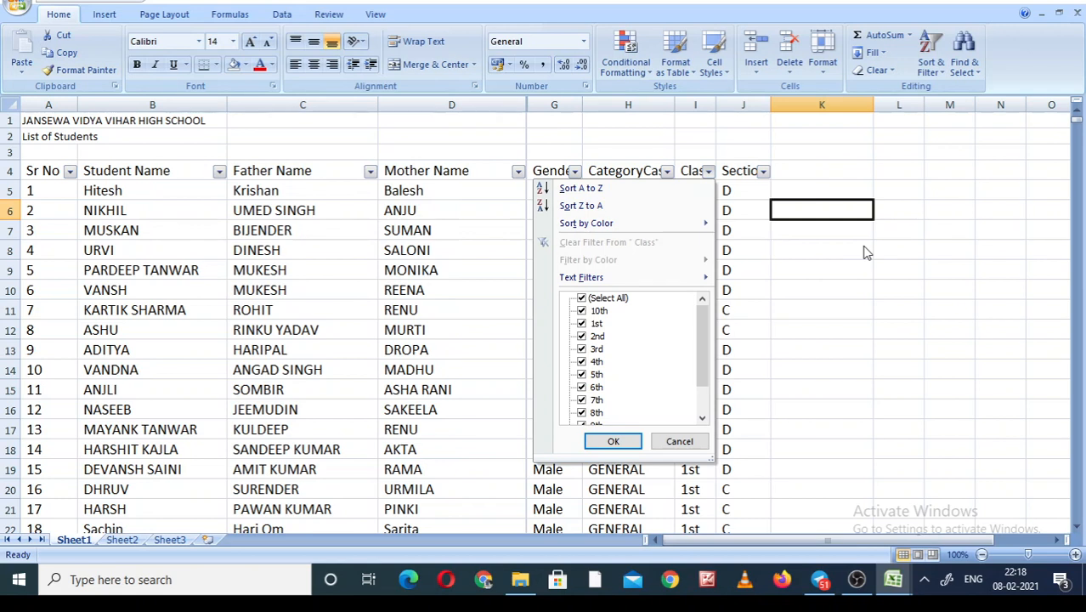
{"action": "left_click", "coordinate": [581, 299]}
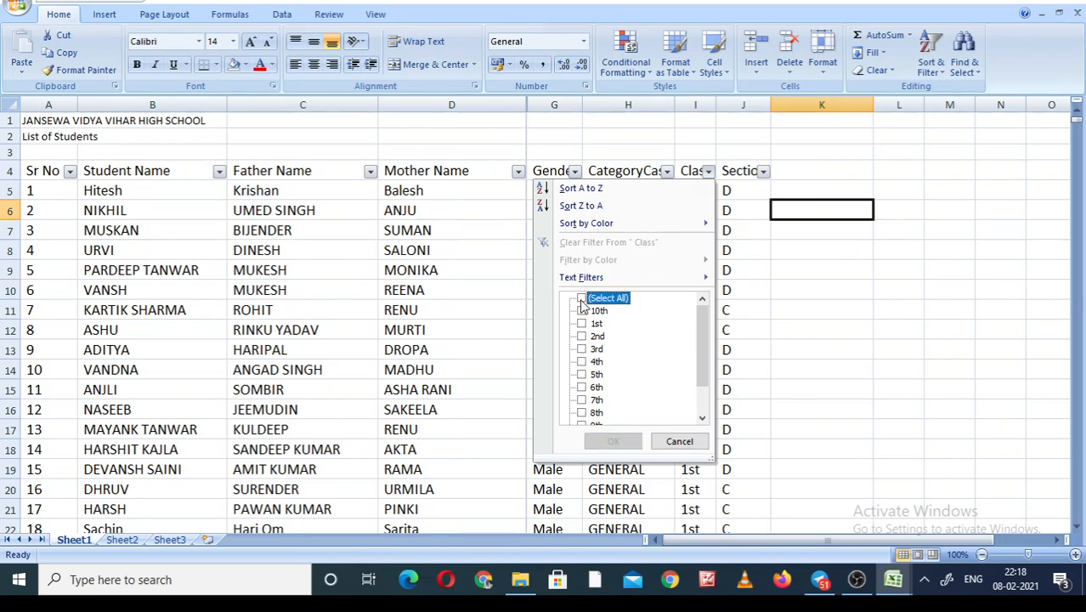
{"action": "left_click", "coordinate": [582, 349]}
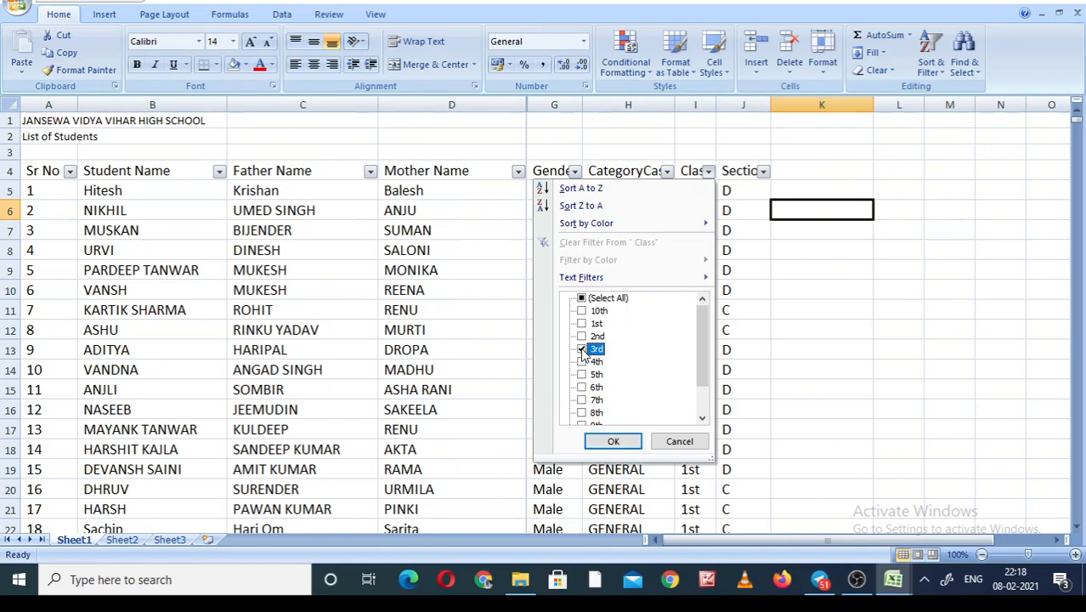
{"action": "left_click", "coordinate": [613, 441]}
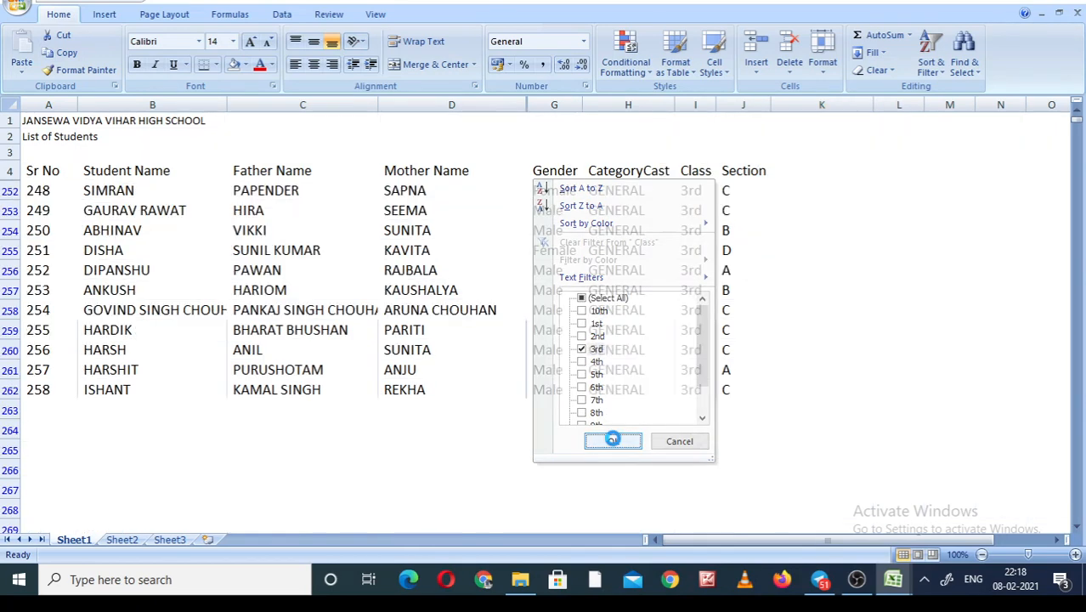
Filter the Section column to show only section B
{"action": "left_click", "coordinate": [763, 172]}
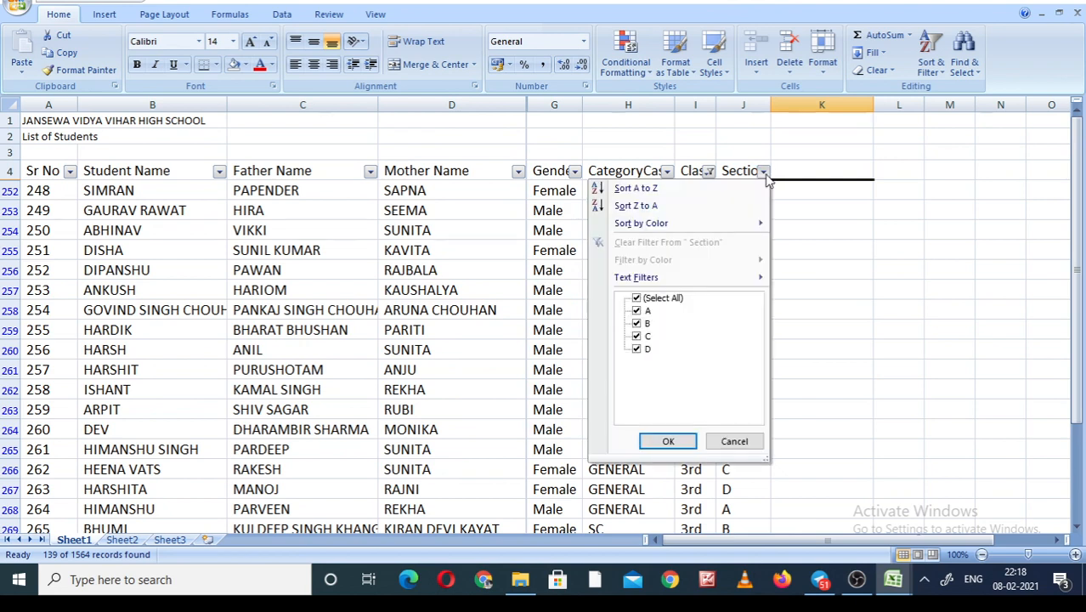
{"action": "left_click", "coordinate": [636, 299]}
{"action": "left_click", "coordinate": [637, 323]}
{"action": "left_click", "coordinate": [667, 447]}
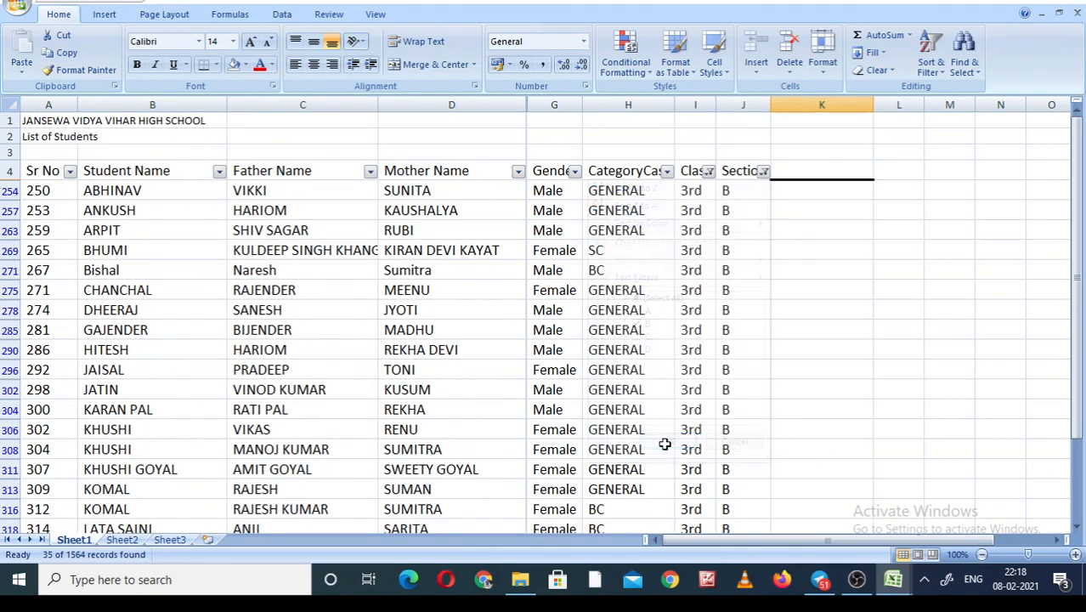
Filter the Gender column to show only Female students
{"action": "left_click", "coordinate": [575, 170]}
{"action": "left_click", "coordinate": [447, 299]}
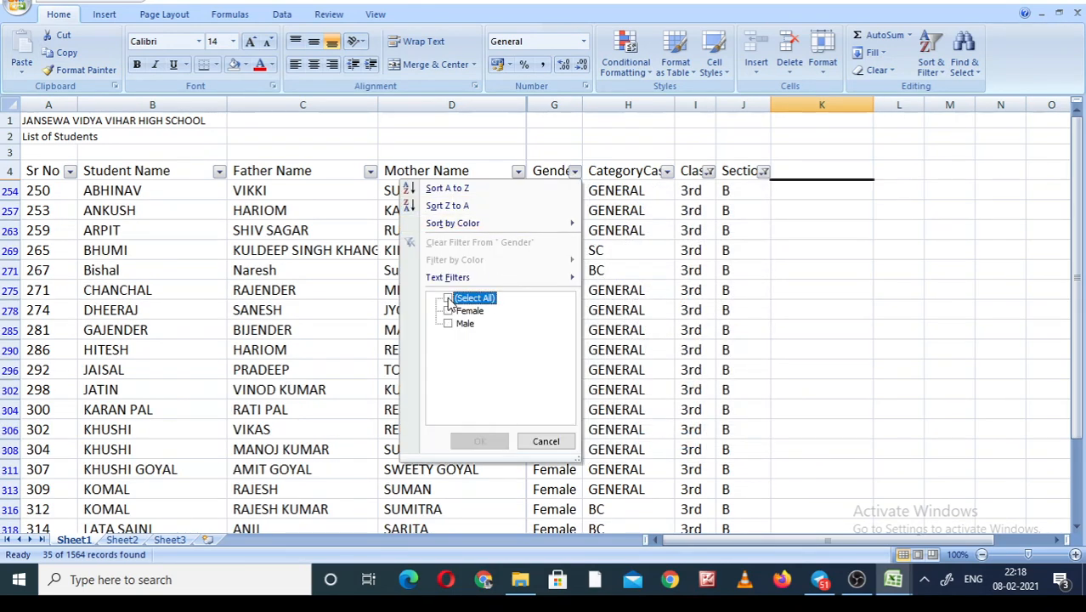
{"action": "left_click", "coordinate": [448, 311]}
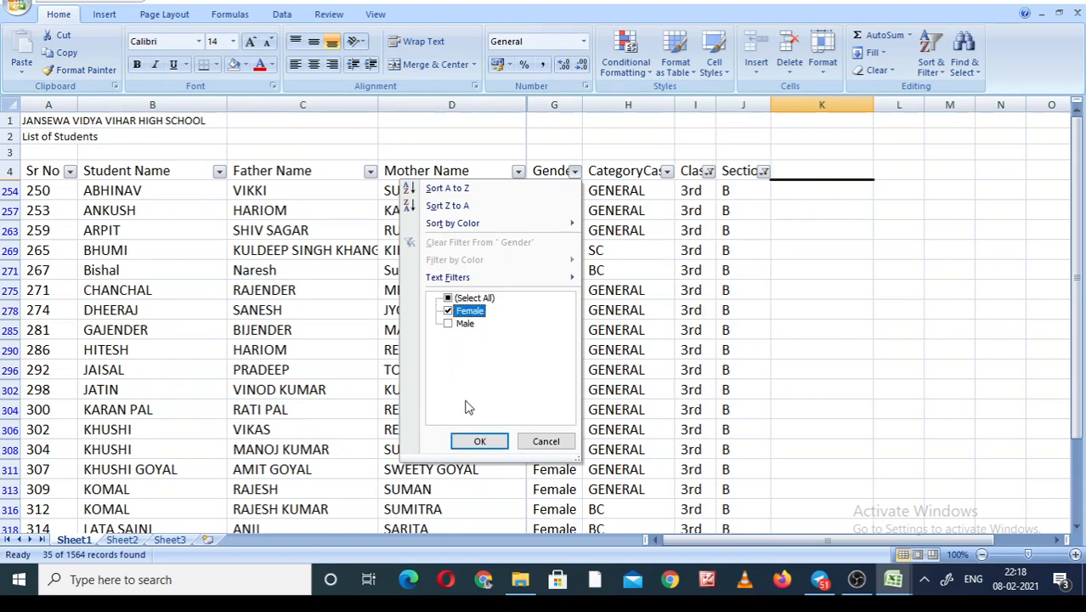
{"action": "left_click", "coordinate": [480, 440]}
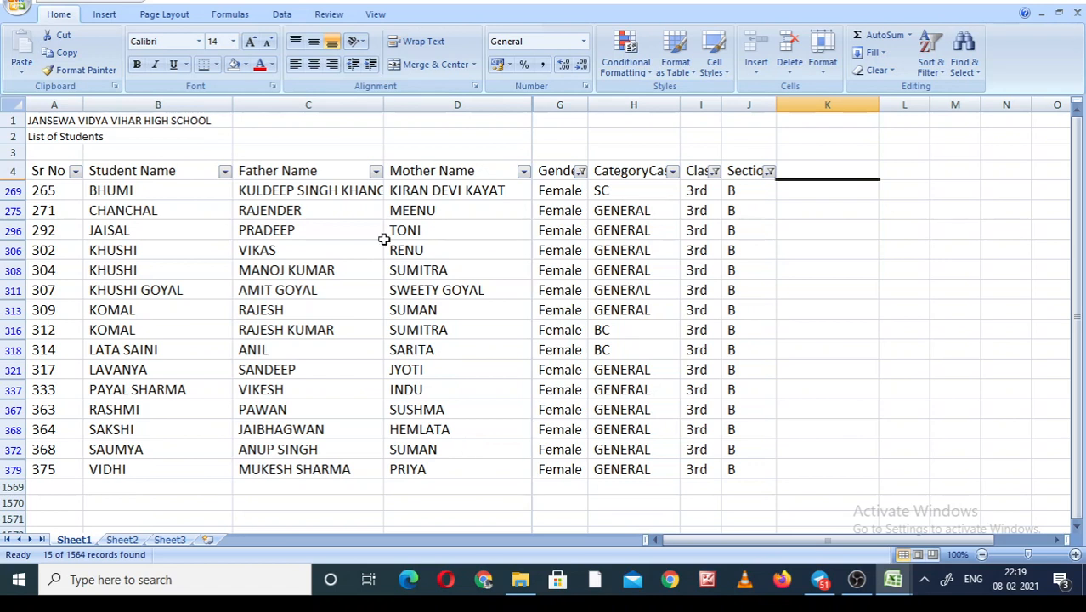
Reset the Gender filter to include all values
{"action": "left_click", "coordinate": [581, 173]}
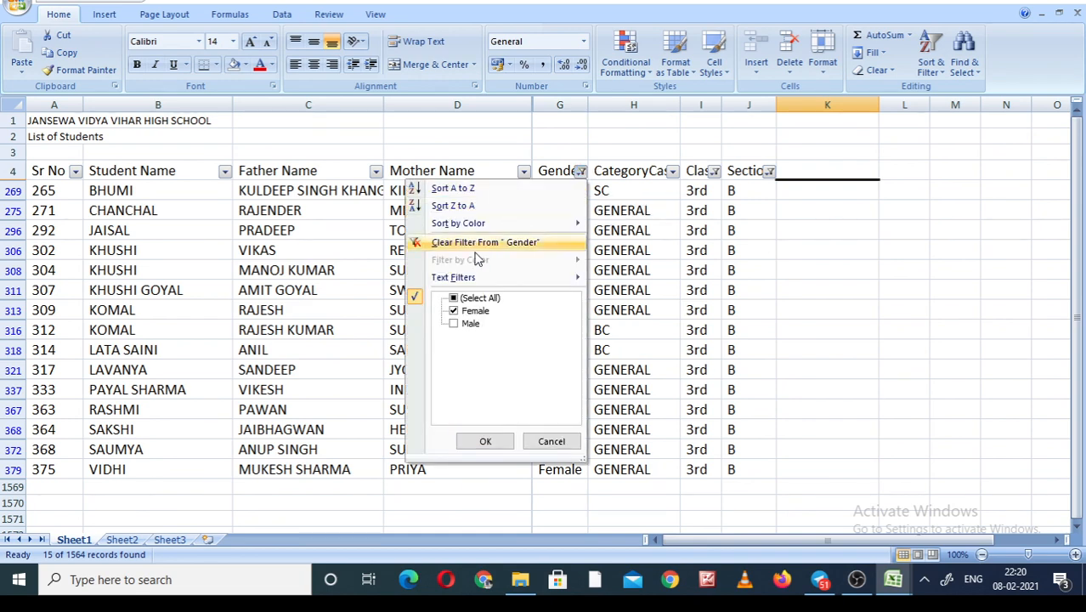
{"action": "left_click", "coordinate": [453, 299]}
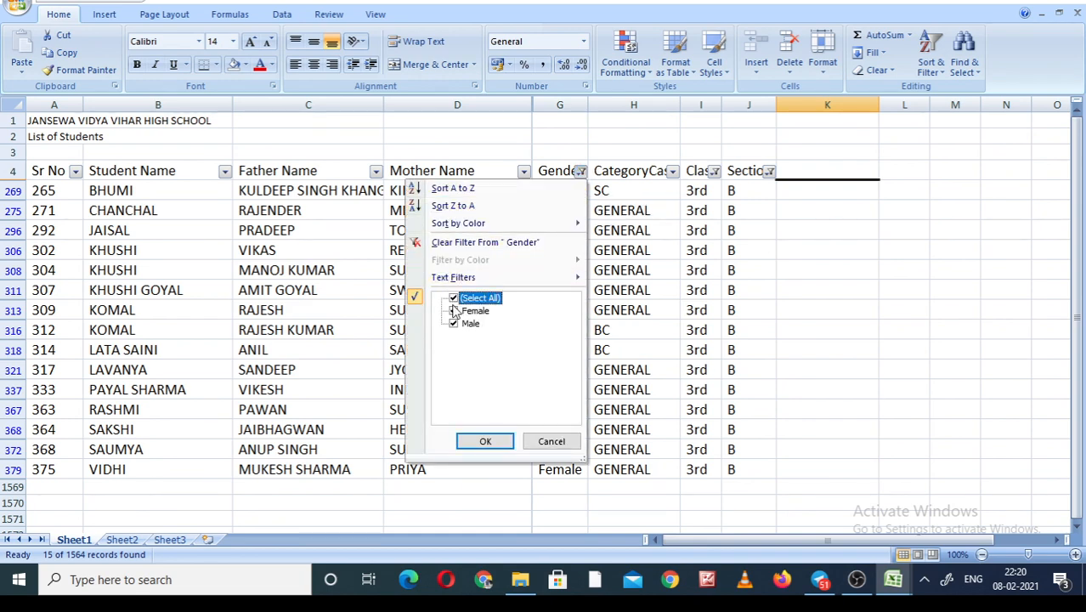
{"action": "left_click", "coordinate": [485, 441]}
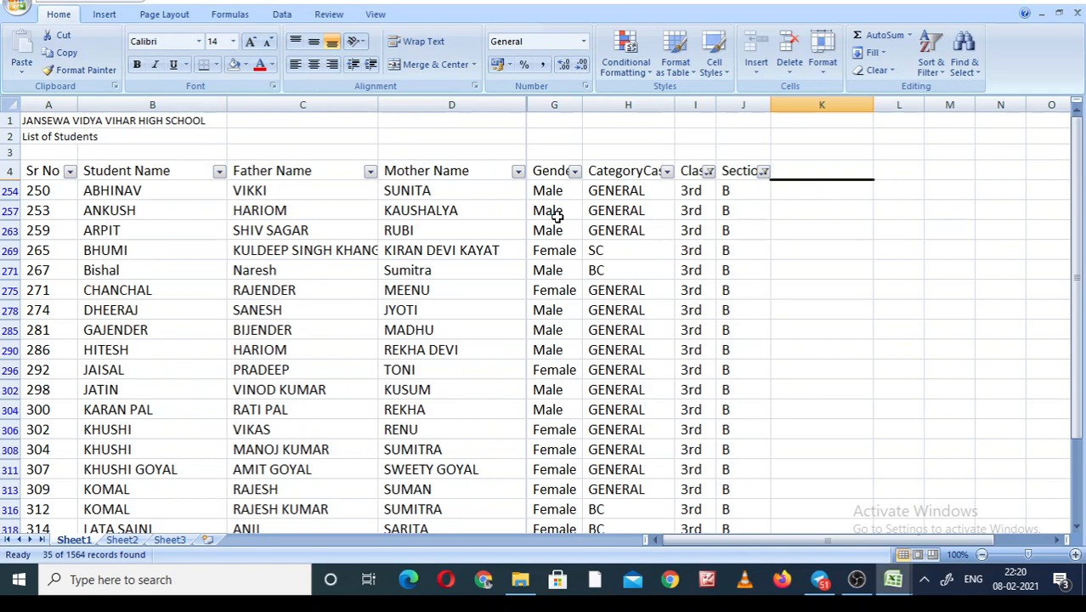
Reset the Section filter to include all sections
{"action": "left_click", "coordinate": [763, 172]}
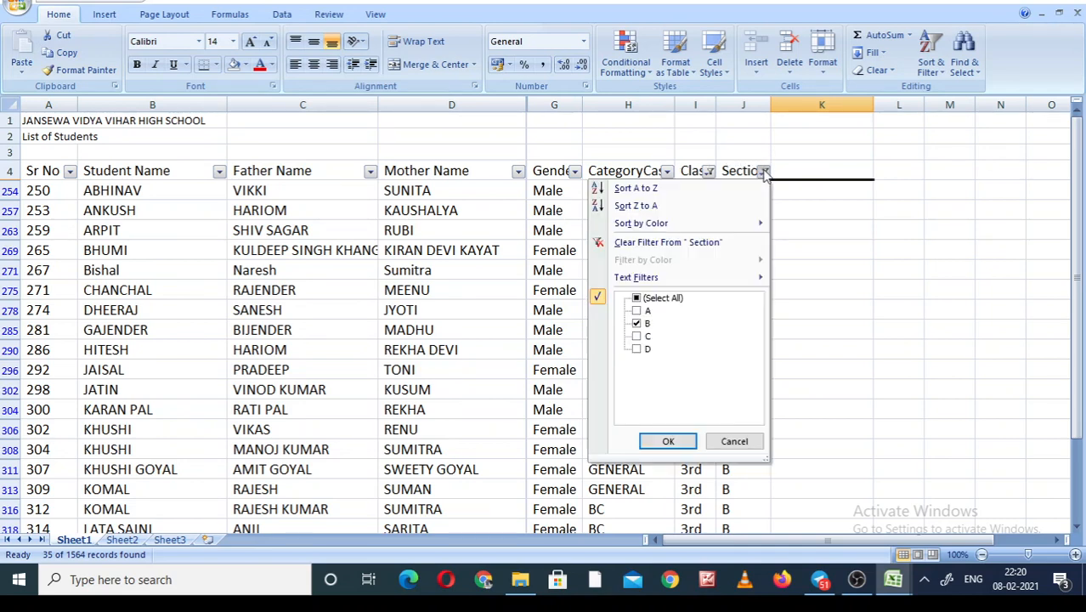
{"action": "left_click", "coordinate": [636, 298]}
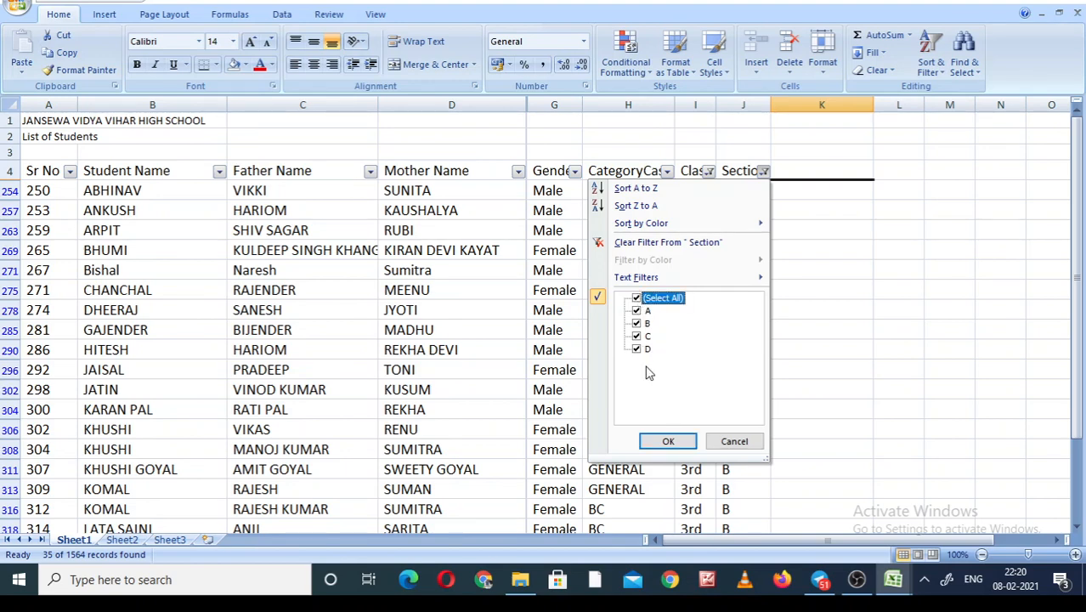
{"action": "left_click", "coordinate": [668, 441]}
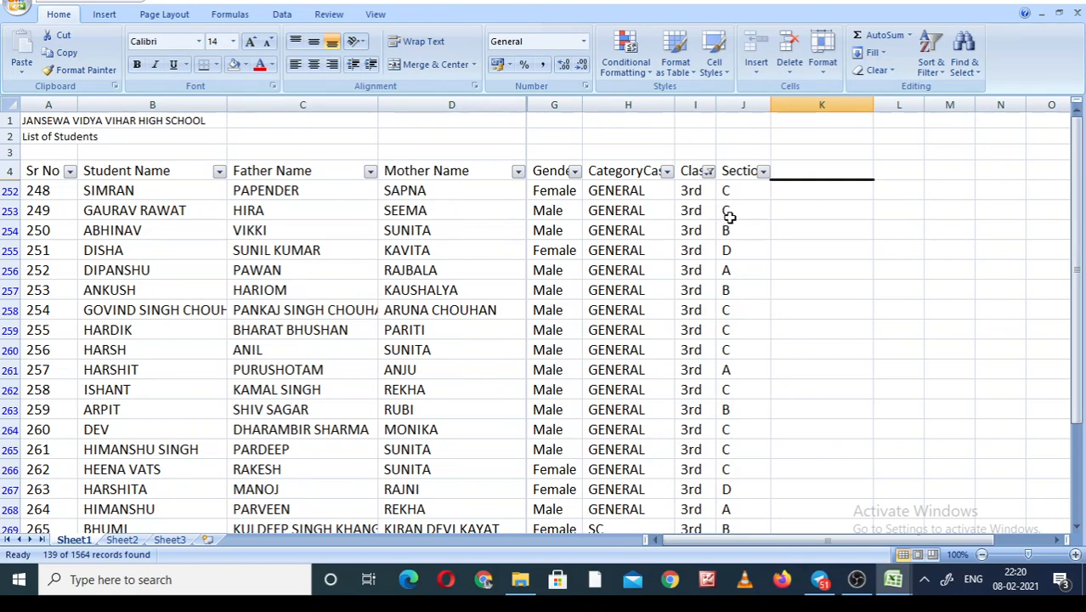
Reset the Class filter to include every class
{"action": "left_click", "coordinate": [708, 171]}
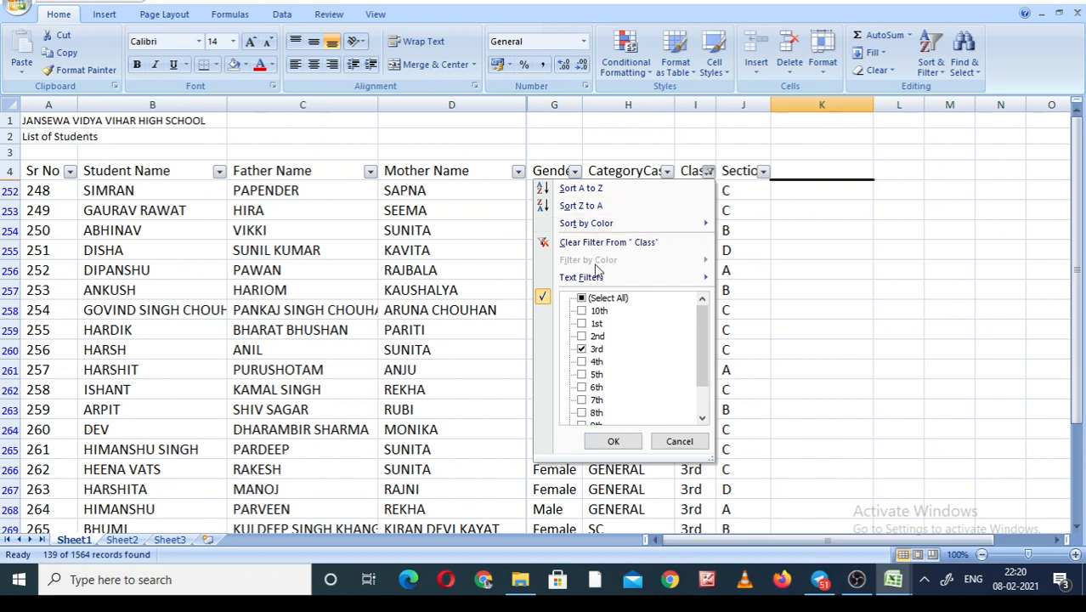
{"action": "left_click", "coordinate": [582, 297]}
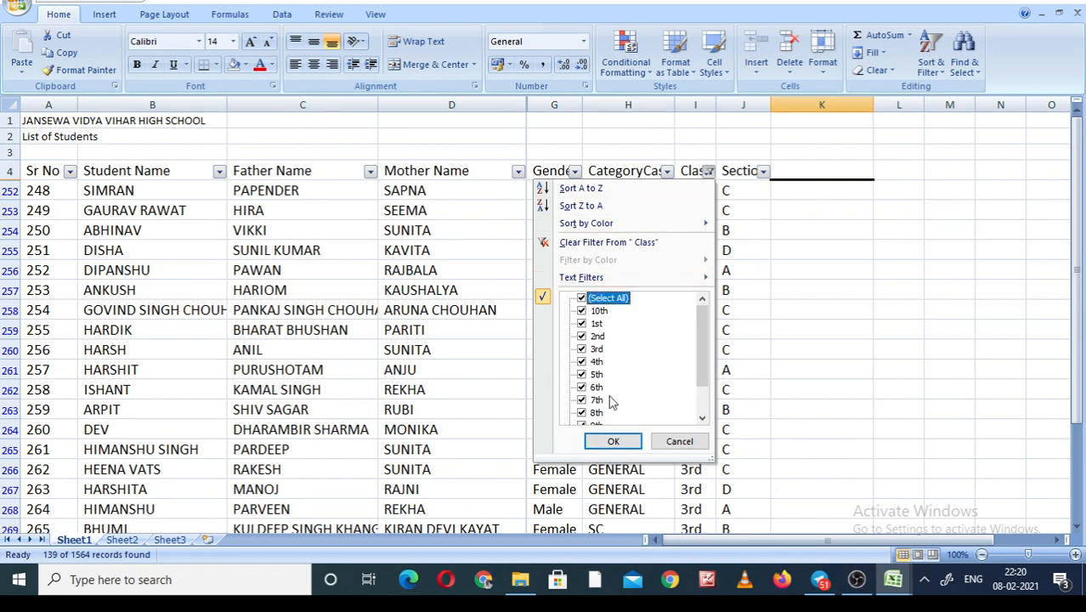
{"action": "scroll", "coordinate": [704, 410], "scroll_direction": "down", "scroll_amount": 1}
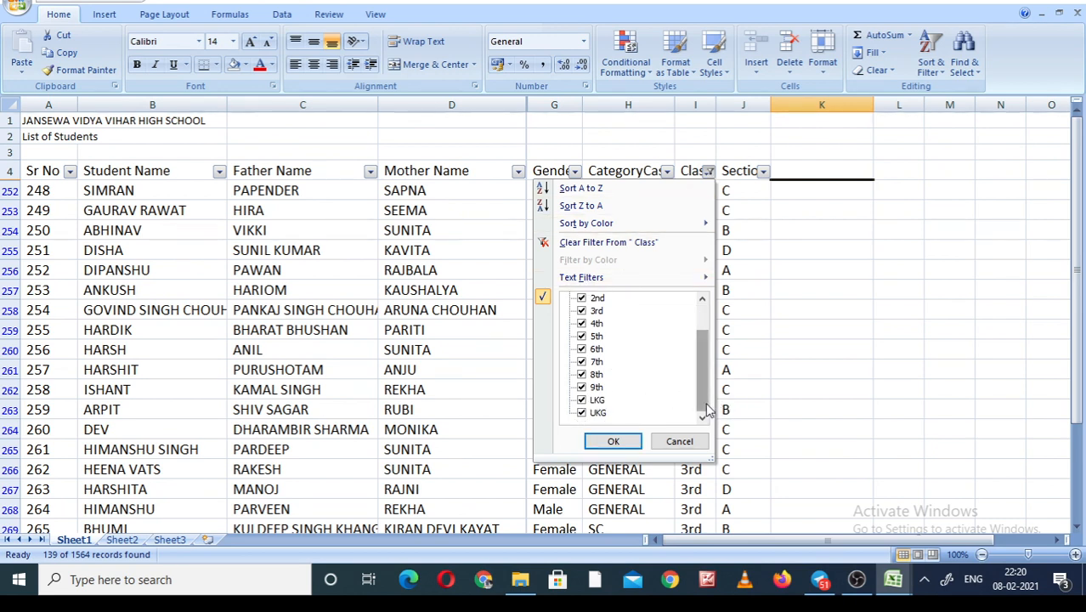
{"action": "left_click", "coordinate": [613, 442]}
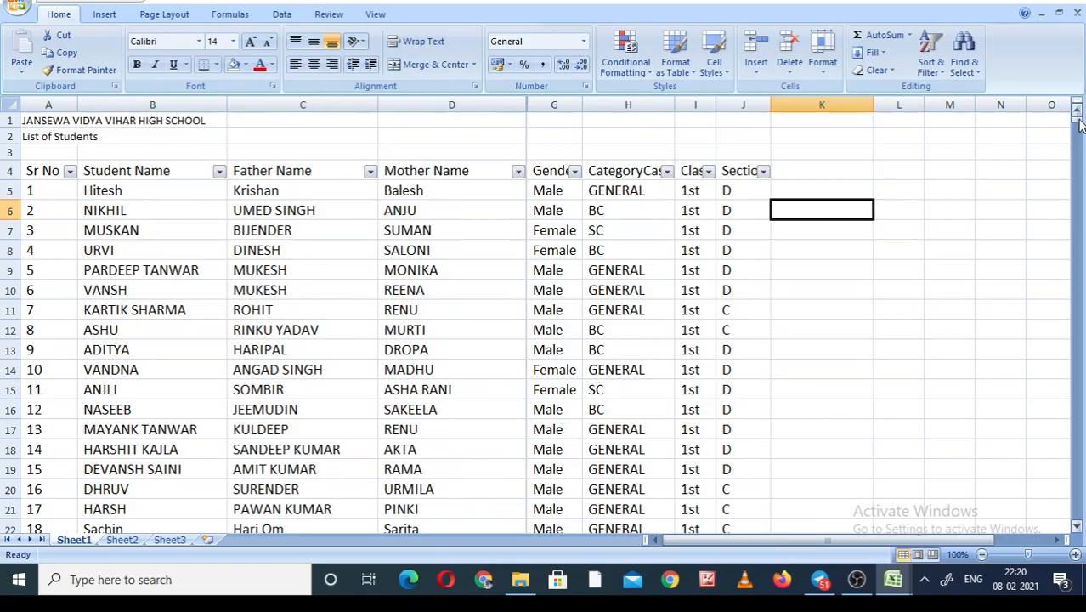
Turn off filtering for the header row from Sr No through Section in row 4
{"action": "mouse_move", "coordinate": [1079, 119]}
{"action": "left_mouse_down"}
{"action": "mouse_move", "coordinate": [1079, 338]}
{"action": "mouse_move", "coordinate": [1079, 123]}
{"action": "left_mouse_up"}
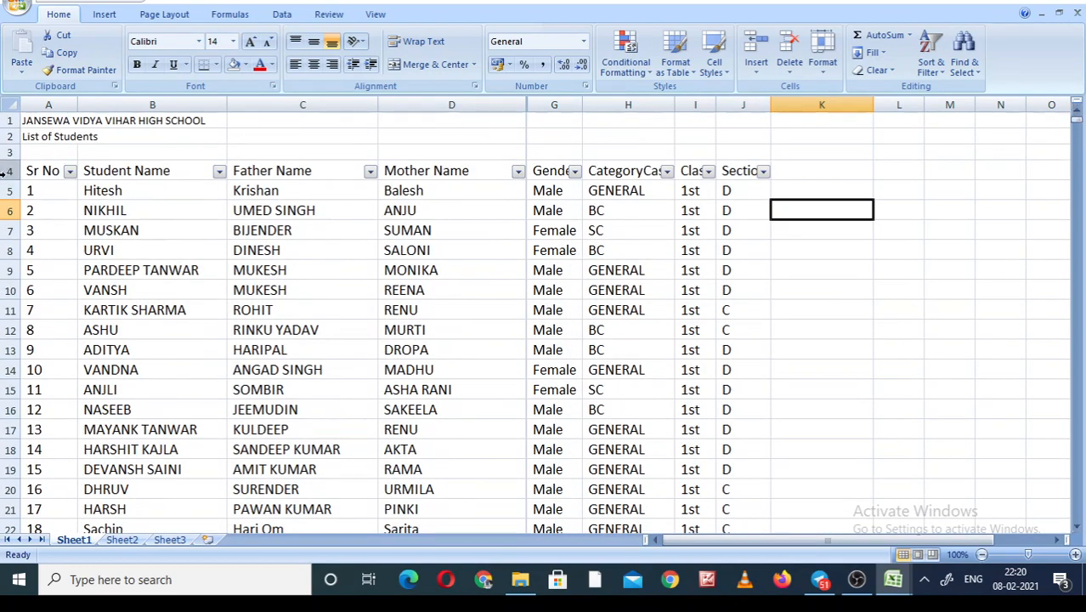
{"action": "left_click", "coordinate": [46, 171]}
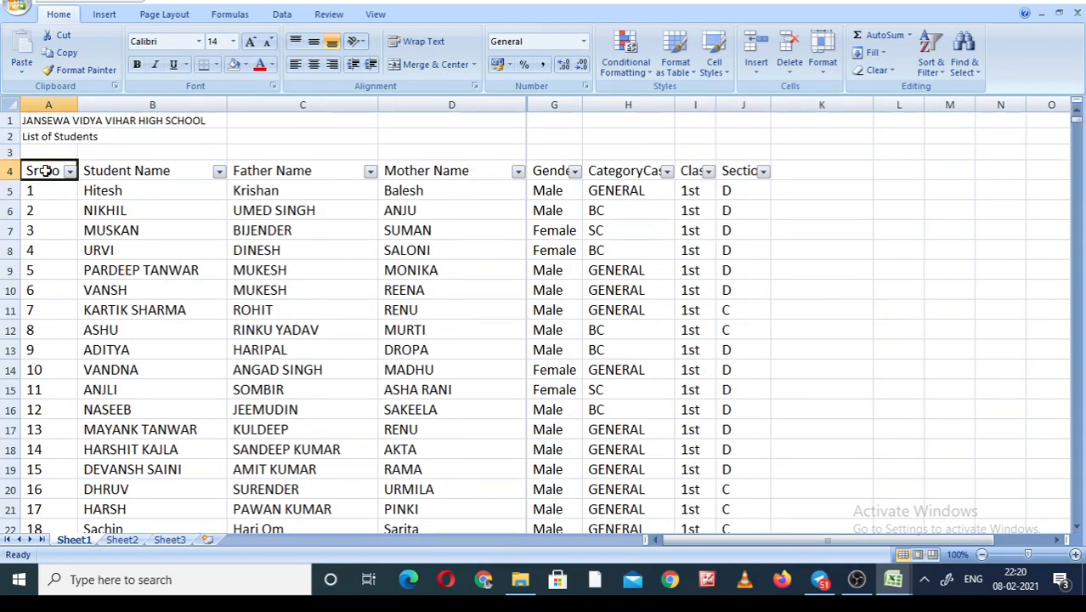
{"action": "key", "text": "shift+Right"}
{"action": "key", "text": "shift+Right"}
{"action": "key", "text": "shift+Right"}
{"action": "key", "text": "shift+Right"}
{"action": "key", "text": "shift+Right"}
{"action": "key", "text": "shift+Right"}
{"action": "key", "text": "shift+Right"}
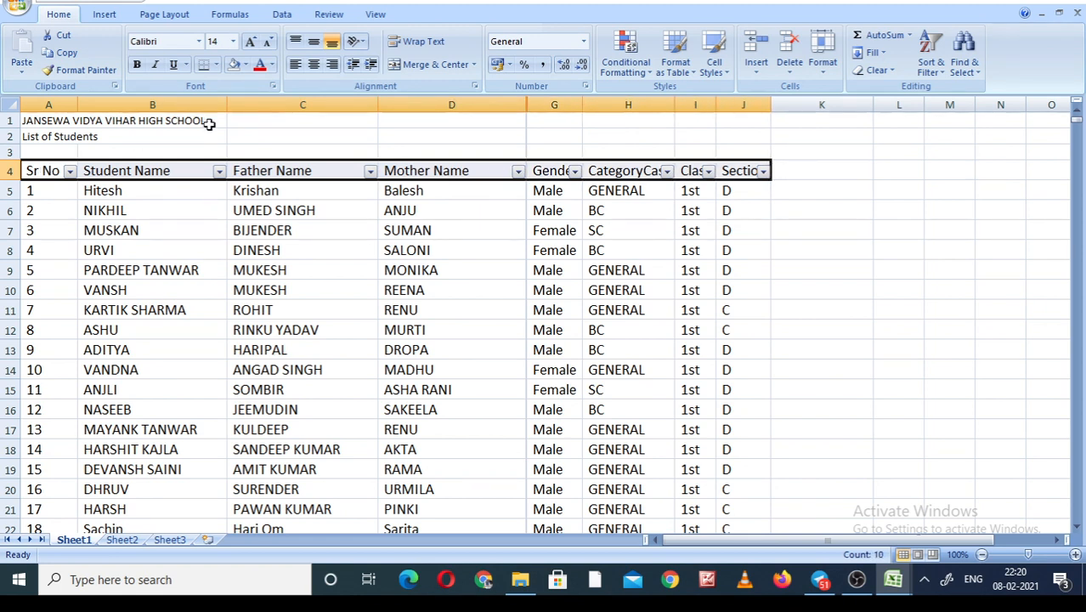
{"action": "left_click", "coordinate": [933, 68]}
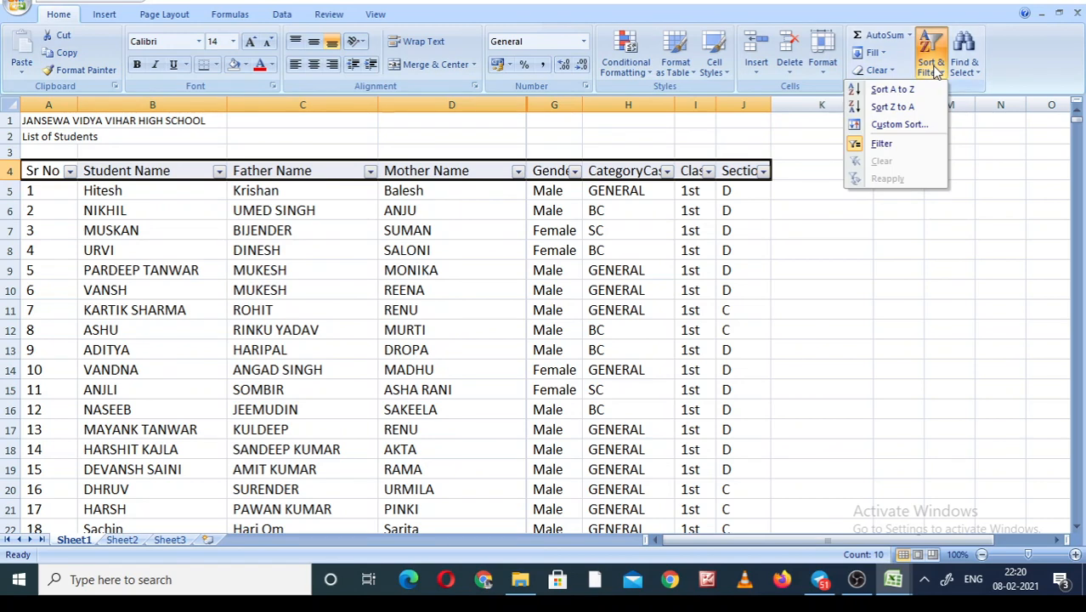
{"action": "left_click", "coordinate": [889, 146]}
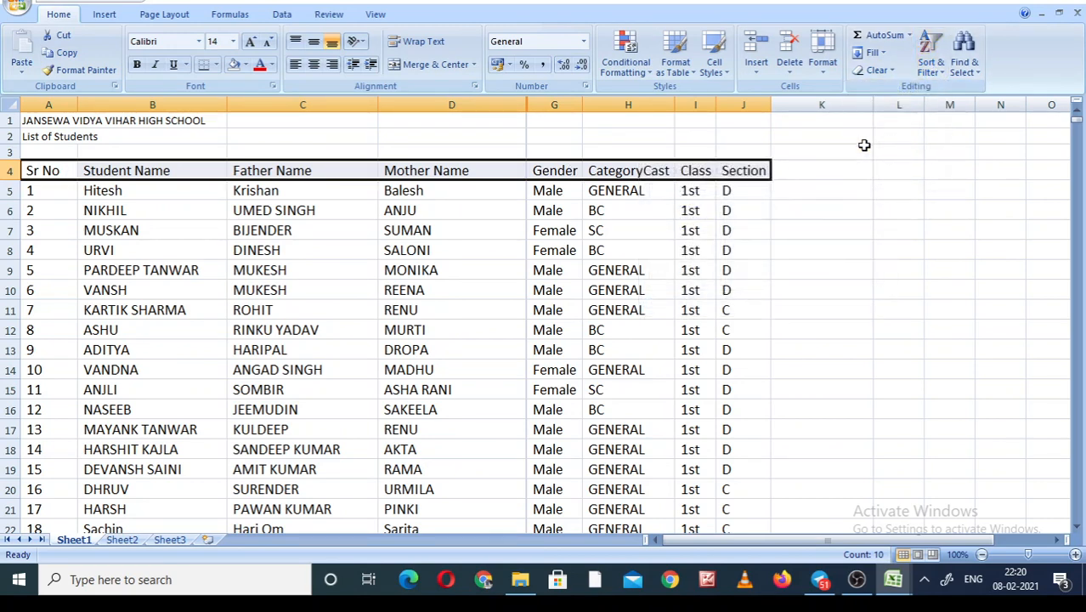
Select the row 4 headers from Sr No through Section and apply a filter to them
{"action": "left_click", "coordinate": [535, 213]}
{"action": "left_click", "coordinate": [486, 174]}
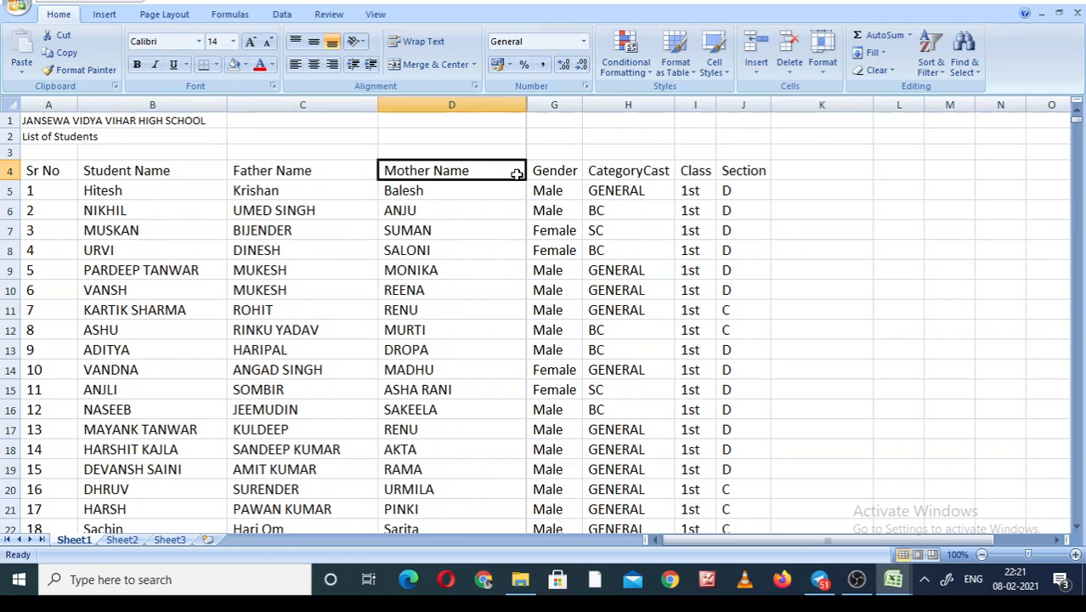
{"action": "left_click", "coordinate": [38, 170]}
{"action": "key", "text": "shift+Right"}
{"action": "key", "text": "shift+Right"}
{"action": "key", "text": "shift+Right"}
{"action": "key", "text": "shift+Right"}
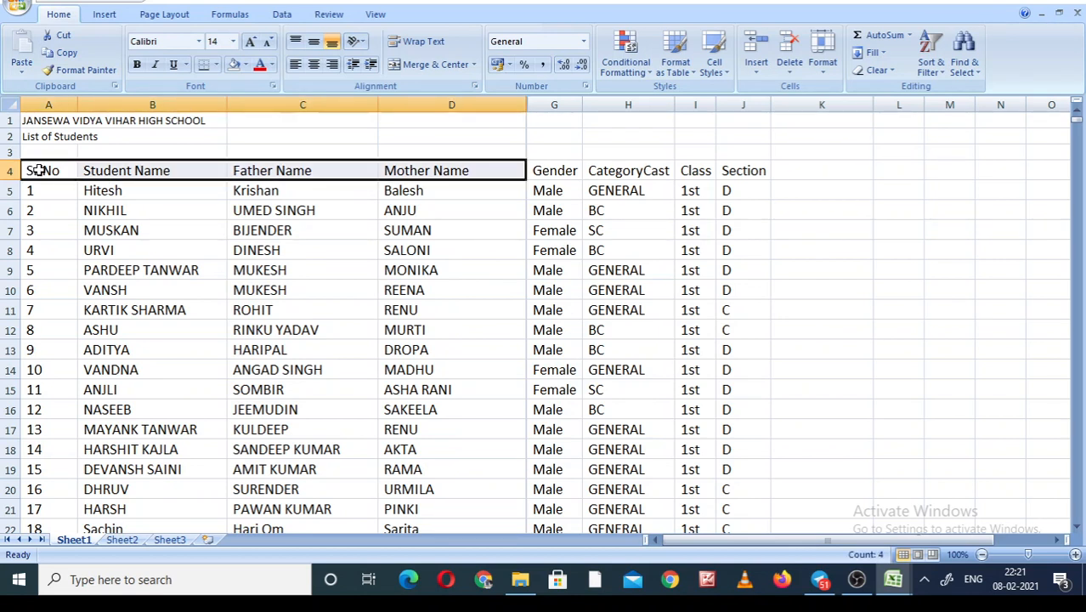
{"action": "key", "text": "shift+Right"}
{"action": "key", "text": "shift+Right"}
{"action": "key", "text": "shift+Right"}
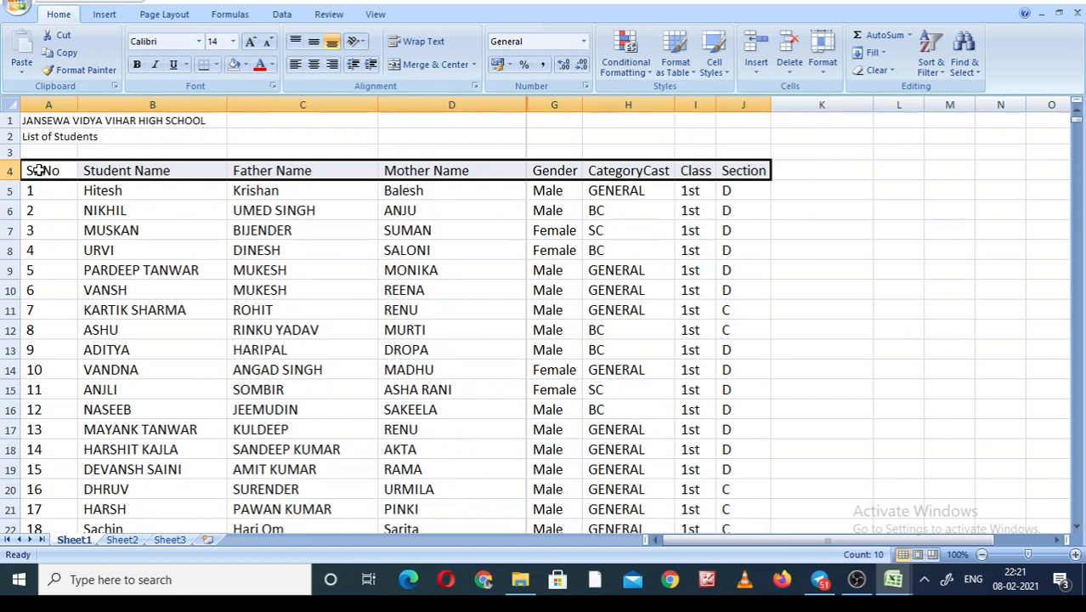
{"action": "left_click", "coordinate": [932, 66]}
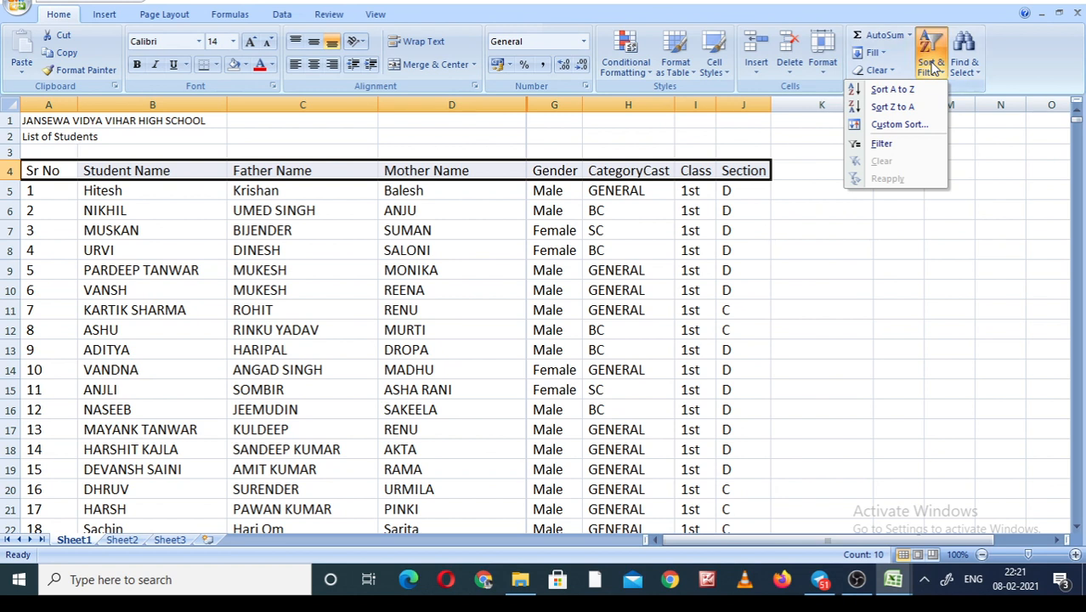
{"action": "left_click", "coordinate": [879, 141]}
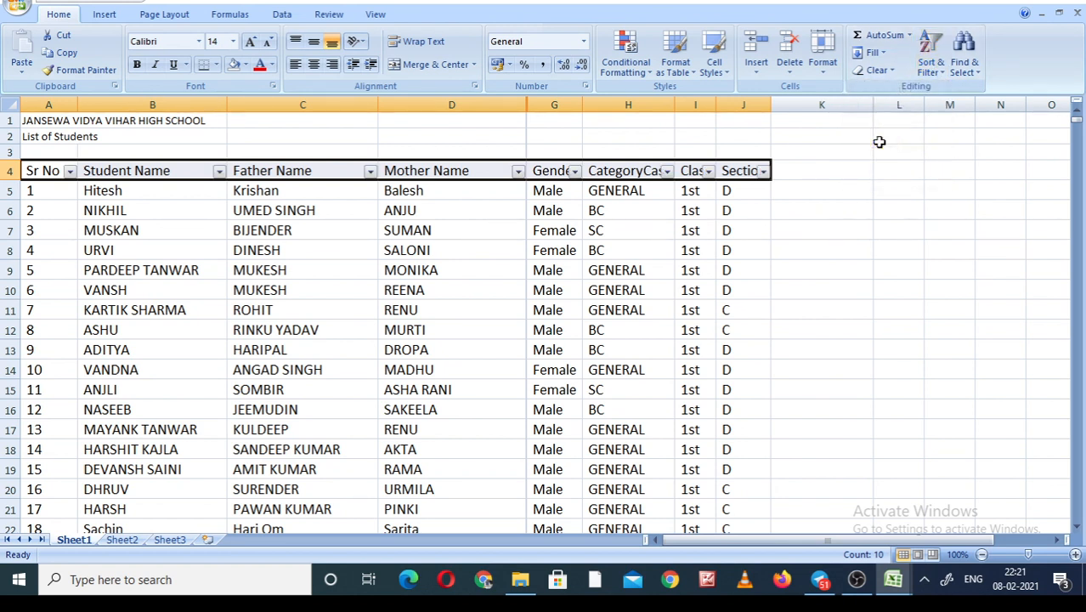
Filter the CategoryCast column to show only GENERAL students
{"action": "left_click", "coordinate": [667, 172]}
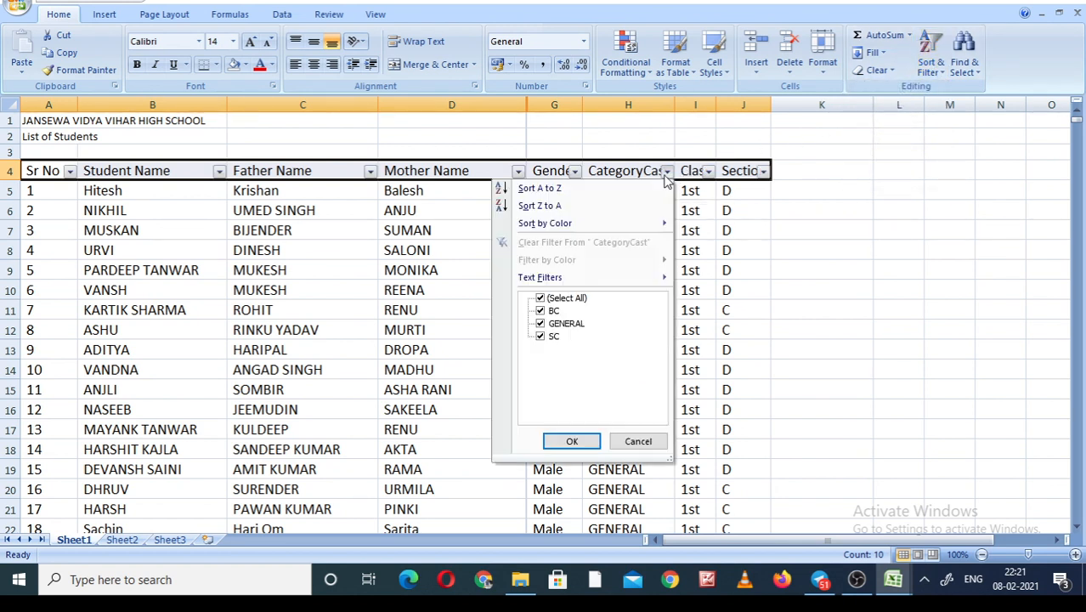
{"action": "left_click", "coordinate": [540, 299]}
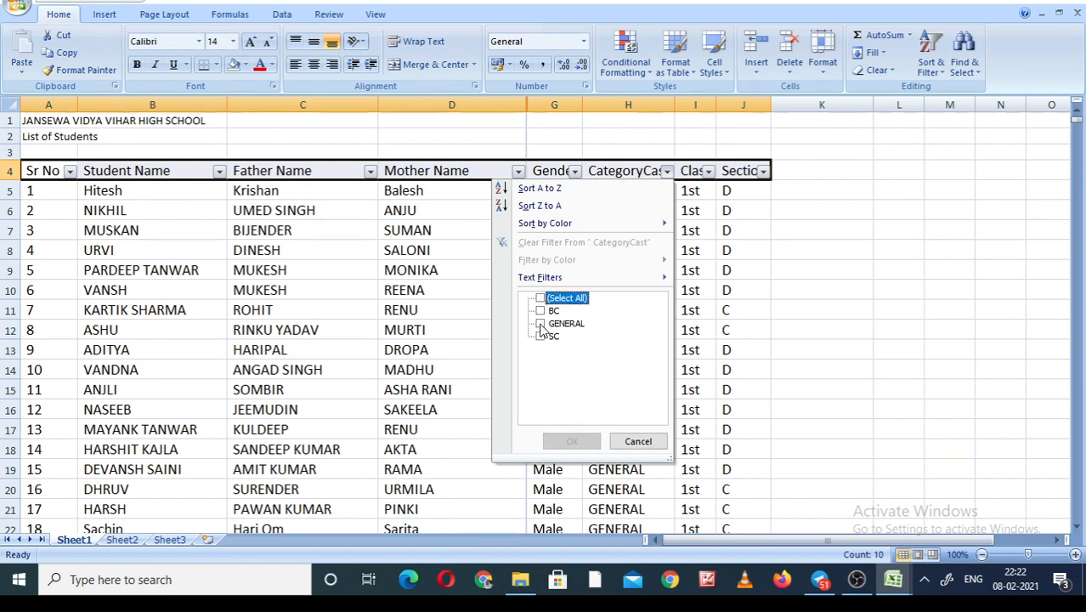
{"action": "left_click", "coordinate": [540, 324]}
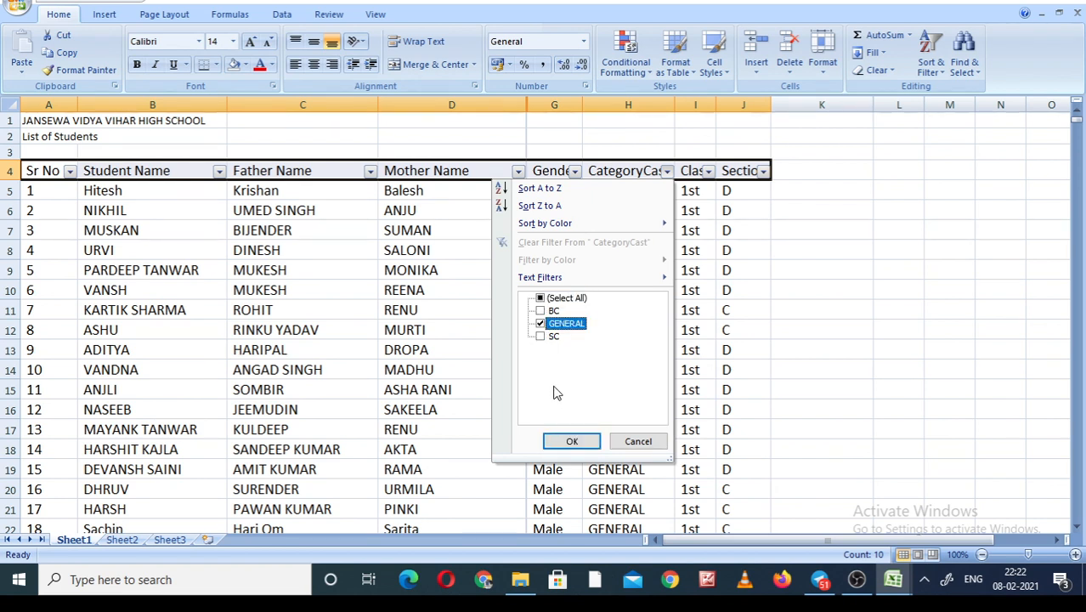
{"action": "left_click", "coordinate": [572, 442]}
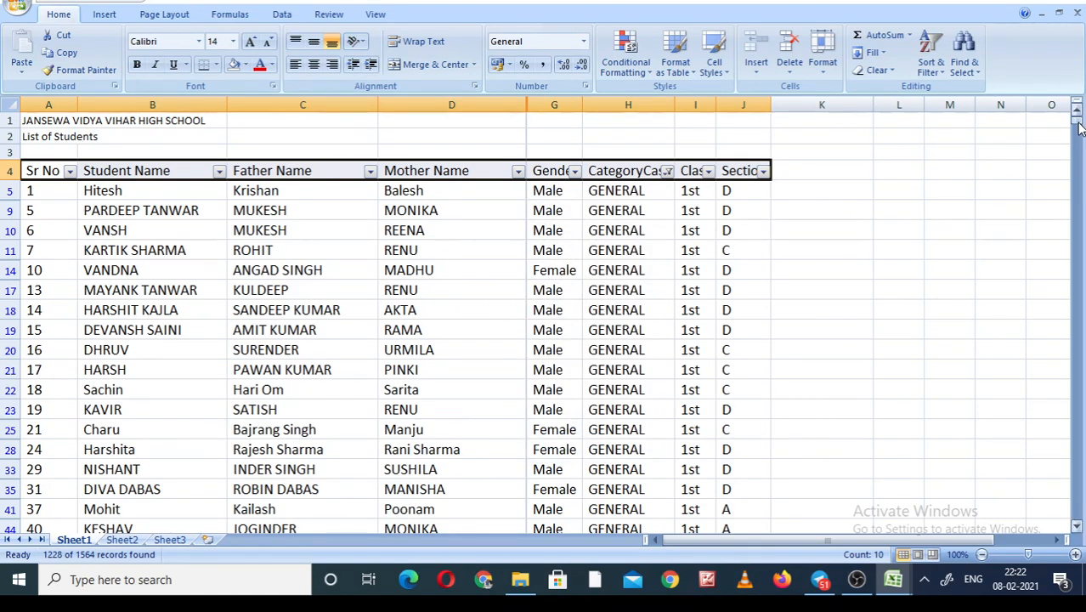
{"action": "mouse_move", "coordinate": [1079, 126]}
{"action": "left_mouse_down"}
{"action": "mouse_move", "coordinate": [1077, 374]}
{"action": "mouse_move", "coordinate": [1080, 123]}
{"action": "left_mouse_up"}
{"action": "left_click", "coordinate": [635, 191]}
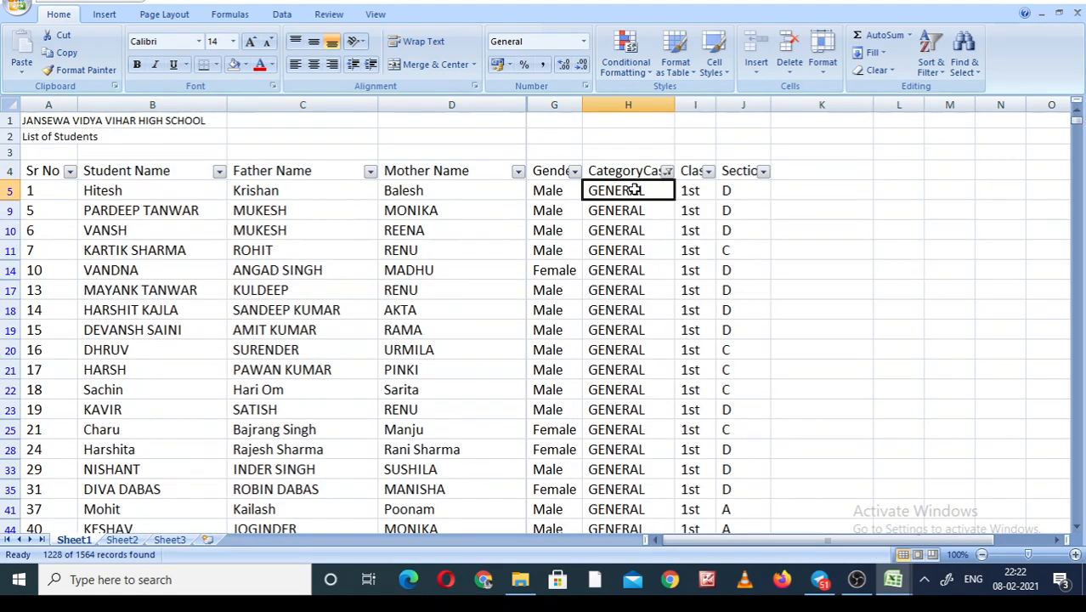
Reset the CategoryCast filter to include every category
{"action": "left_click", "coordinate": [668, 171]}
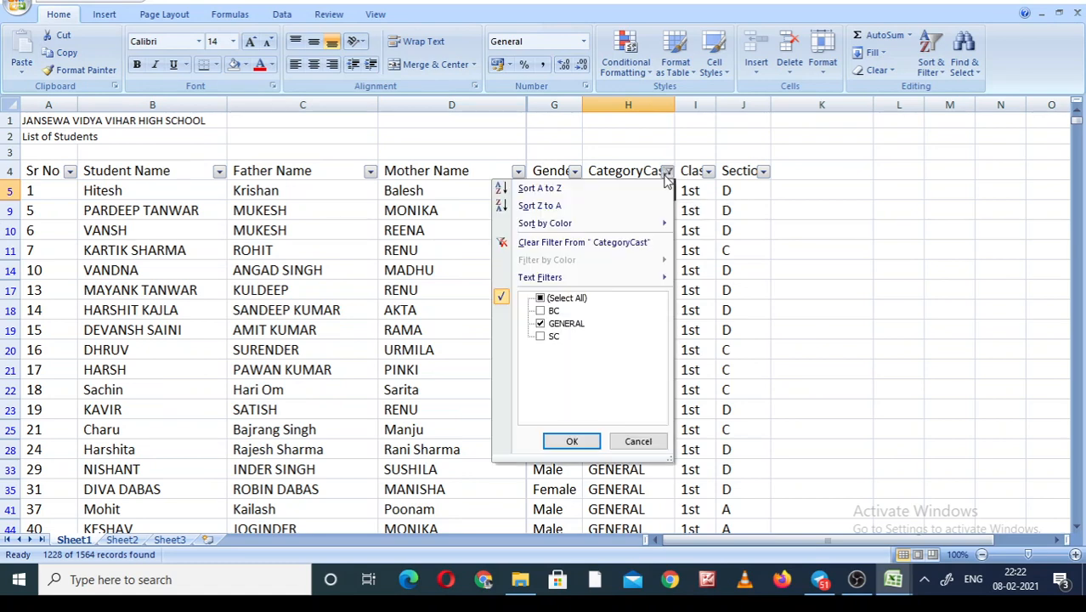
{"action": "left_click", "coordinate": [539, 298]}
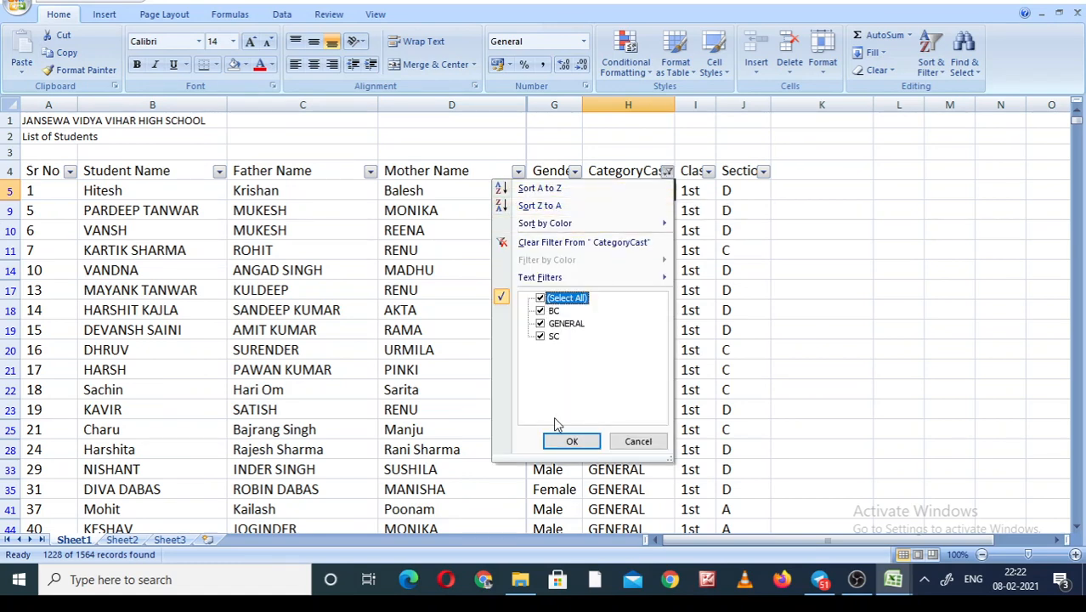
{"action": "left_click", "coordinate": [569, 441]}
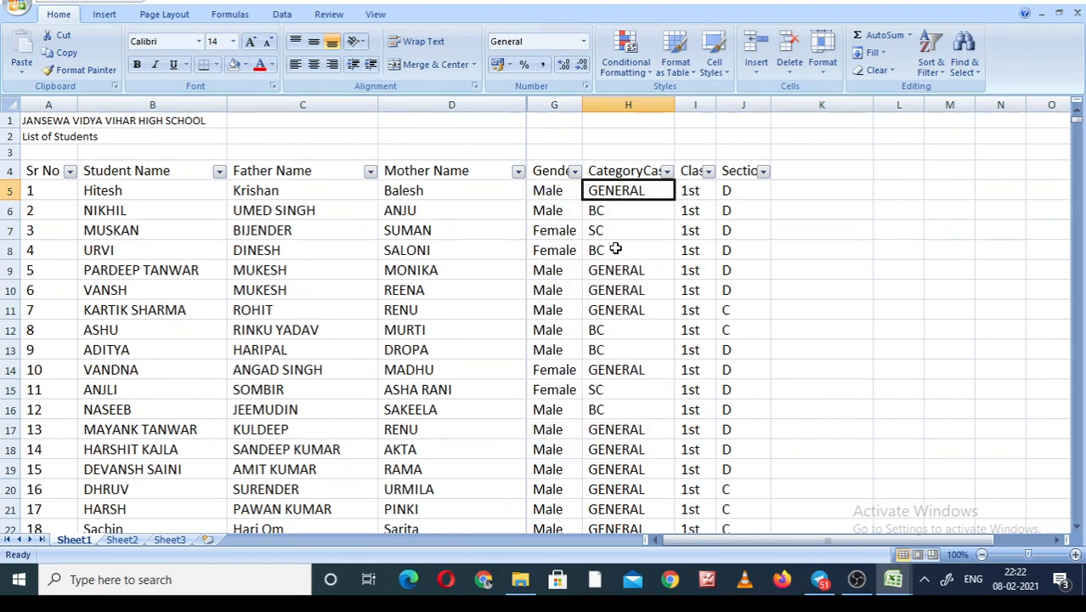
Change the category in cell H17 to OBC
{"action": "left_click", "coordinate": [621, 289]}
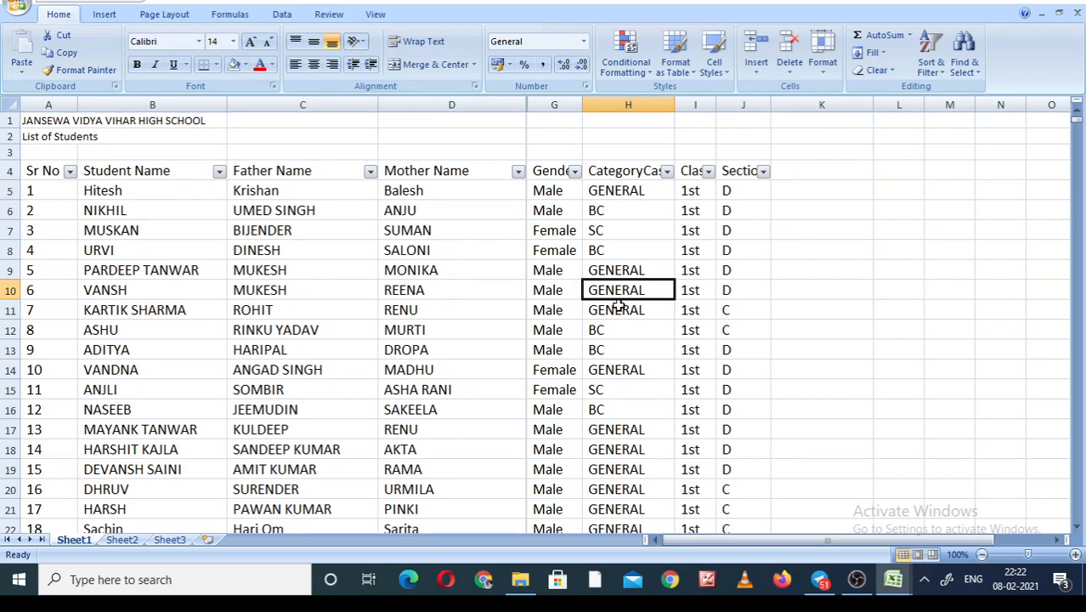
{"action": "left_click", "coordinate": [623, 429]}
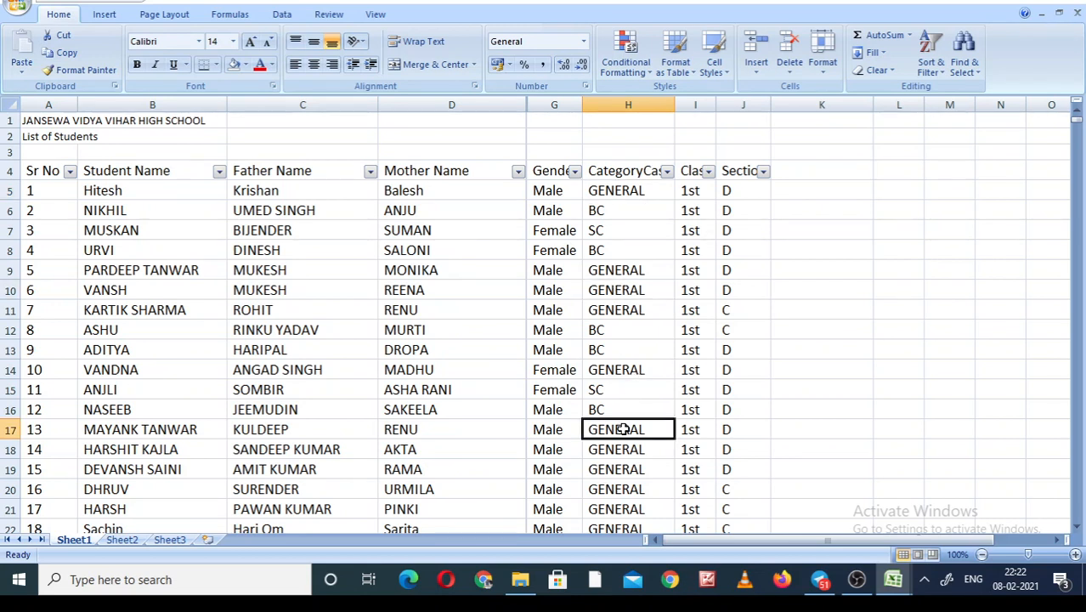
{"action": "type", "text": "o"}
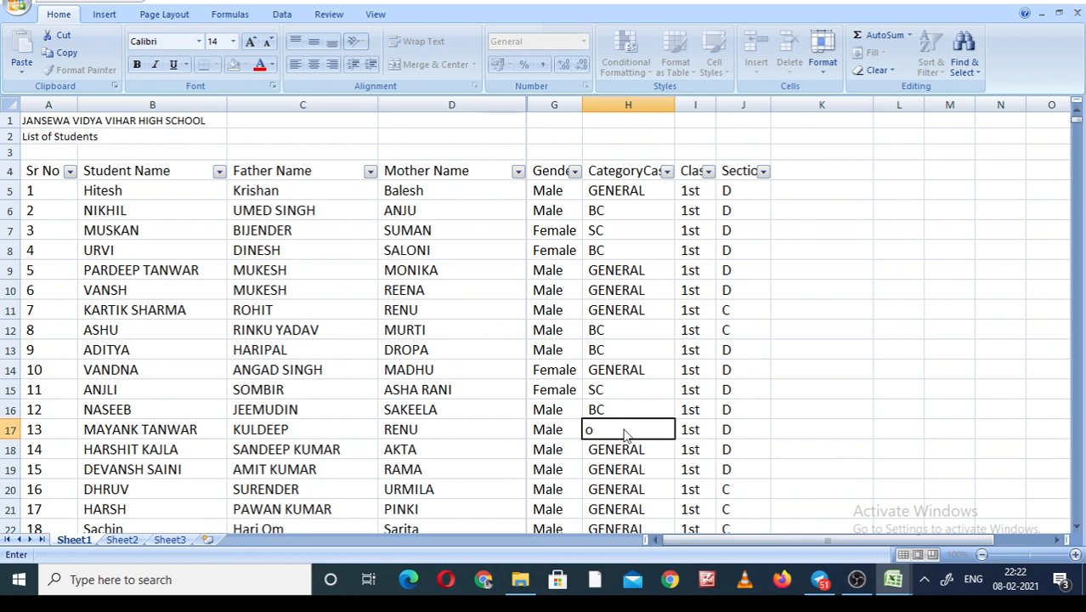
{"action": "key", "text": "BackSpace"}
{"action": "type", "text": "OBC"}
{"action": "left_click", "coordinate": [613, 370]}
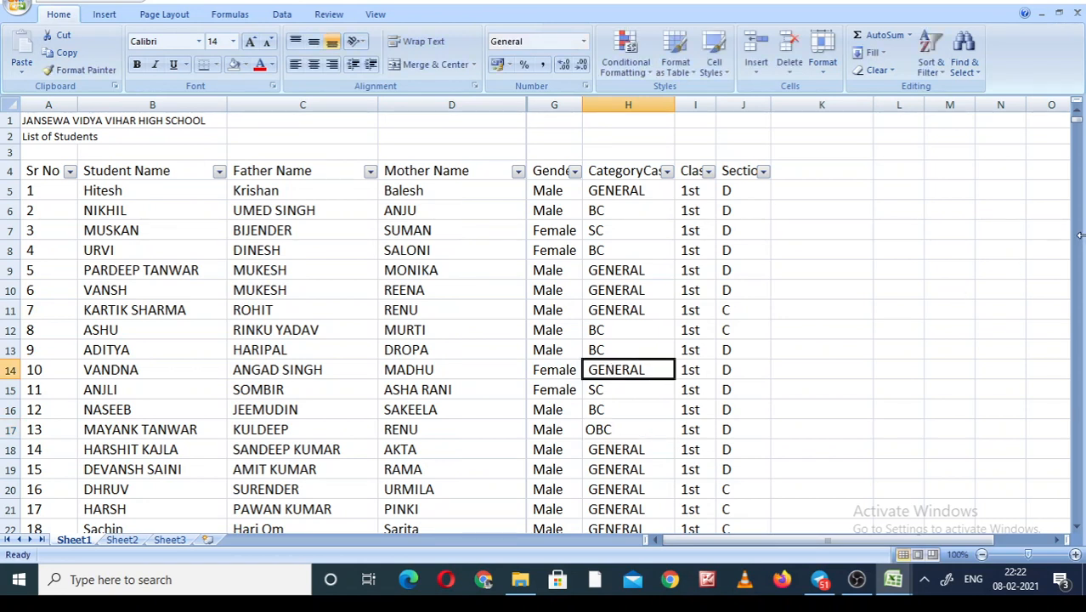
Filter the CategoryCast column to show only OBC students
{"action": "left_click", "coordinate": [667, 172]}
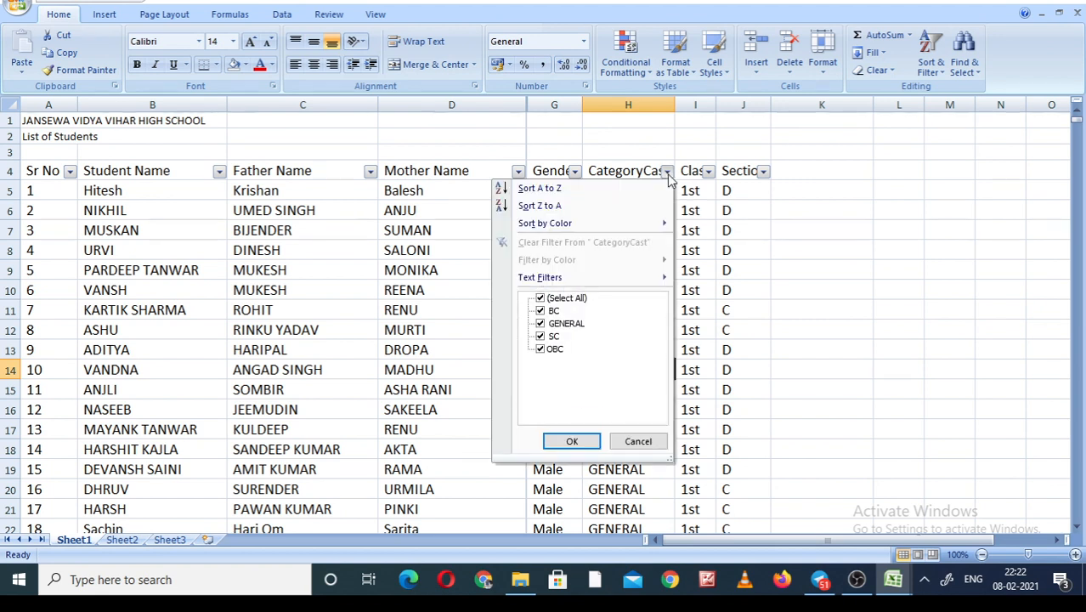
{"action": "left_click", "coordinate": [541, 298]}
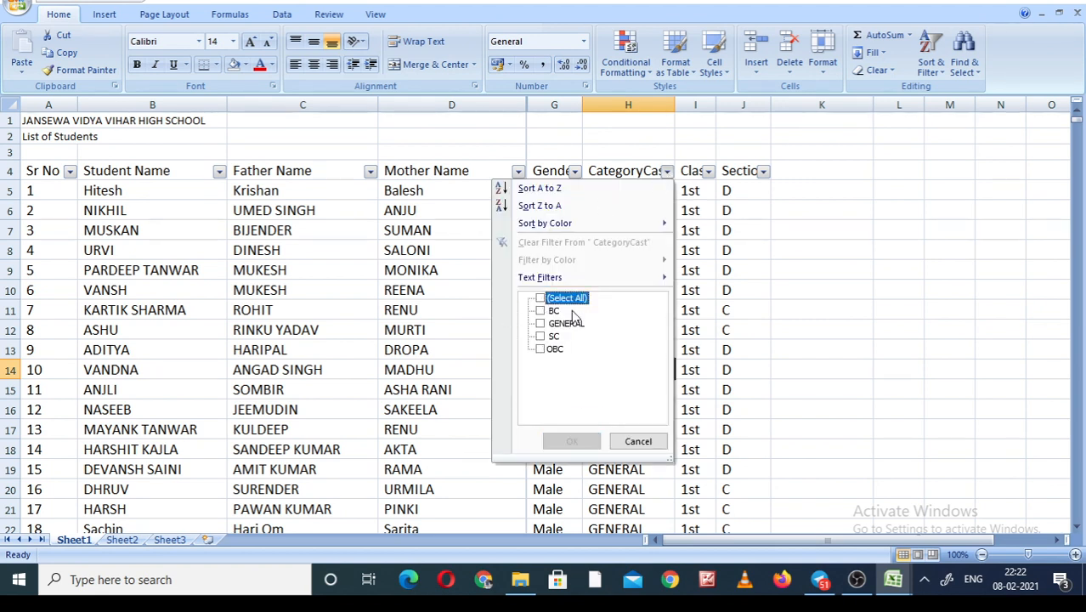
{"action": "left_click", "coordinate": [541, 351]}
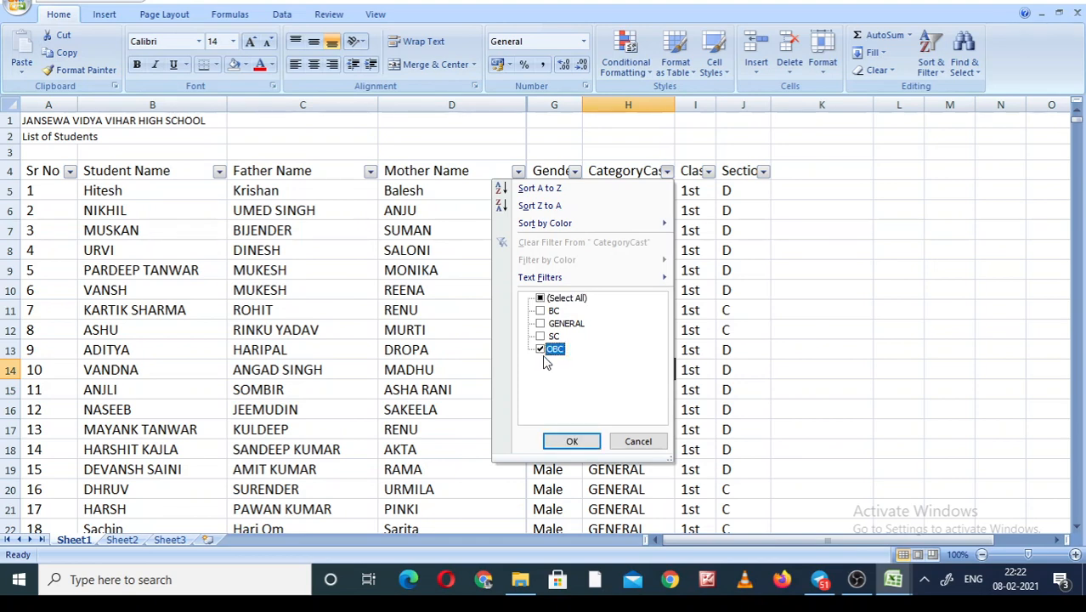
{"action": "left_click", "coordinate": [567, 440]}
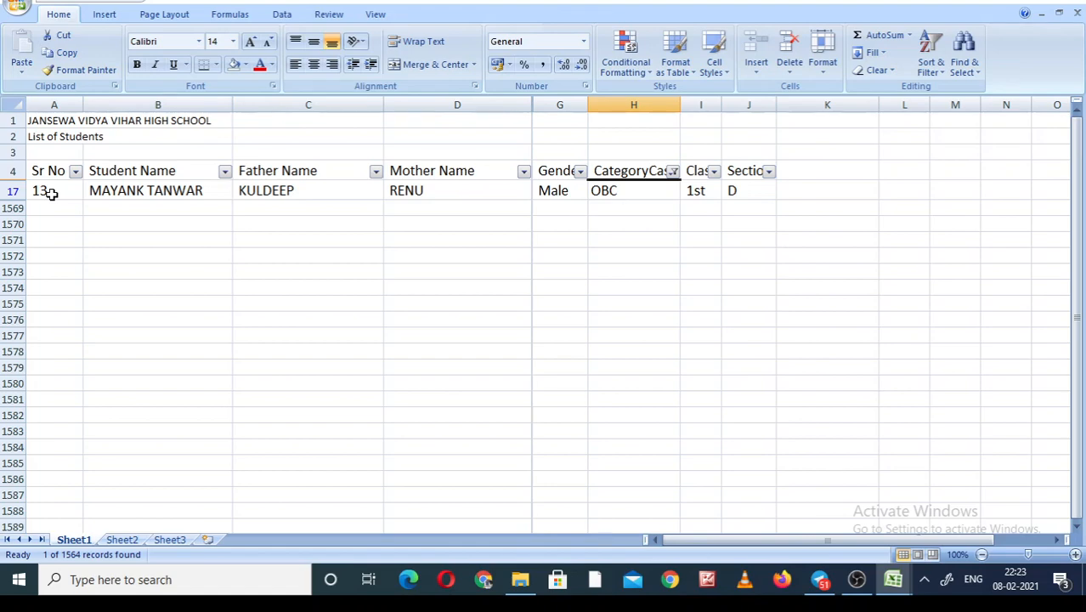
On Sheet2, clear the contents of the ADDRESS column and delete the whole column F
{"action": "key", "text": "ctrl+Page_Down"}
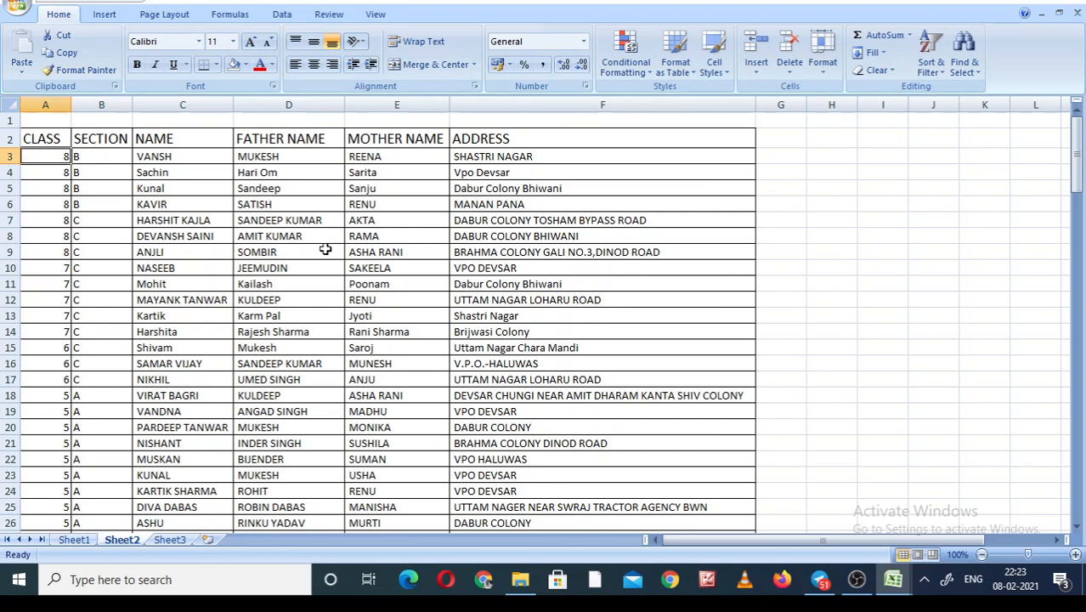
{"action": "left_click", "coordinate": [618, 104]}
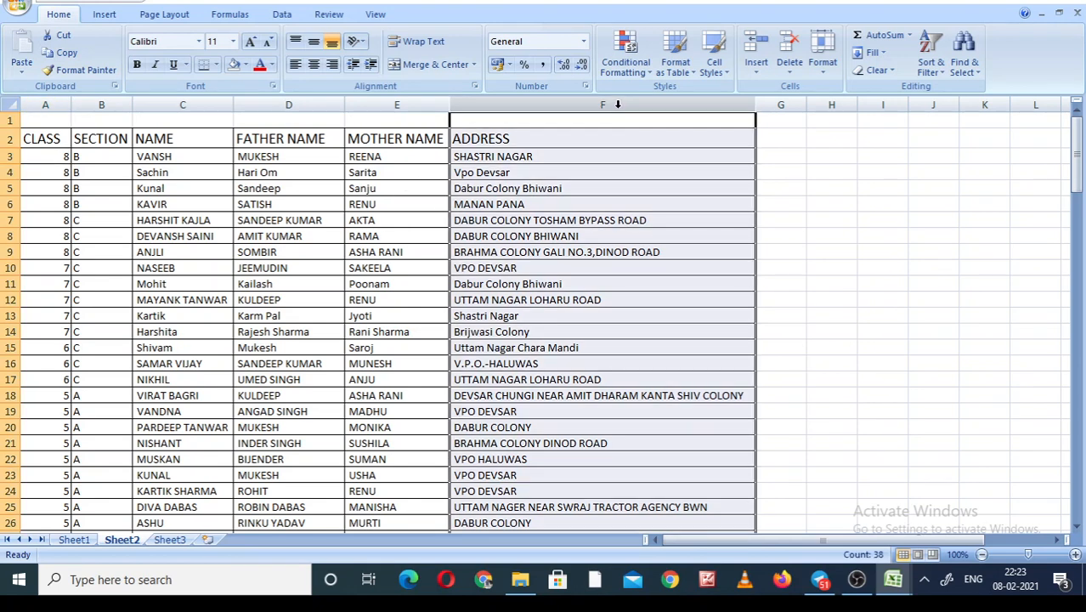
{"action": "key", "text": "Delete"}
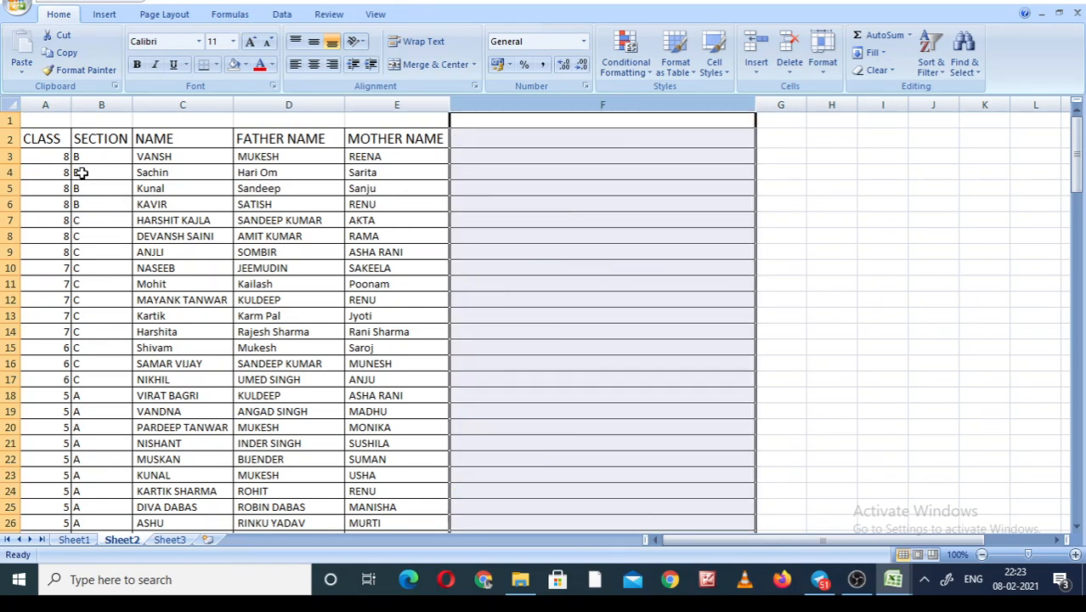
{"action": "left_click", "coordinate": [60, 157]}
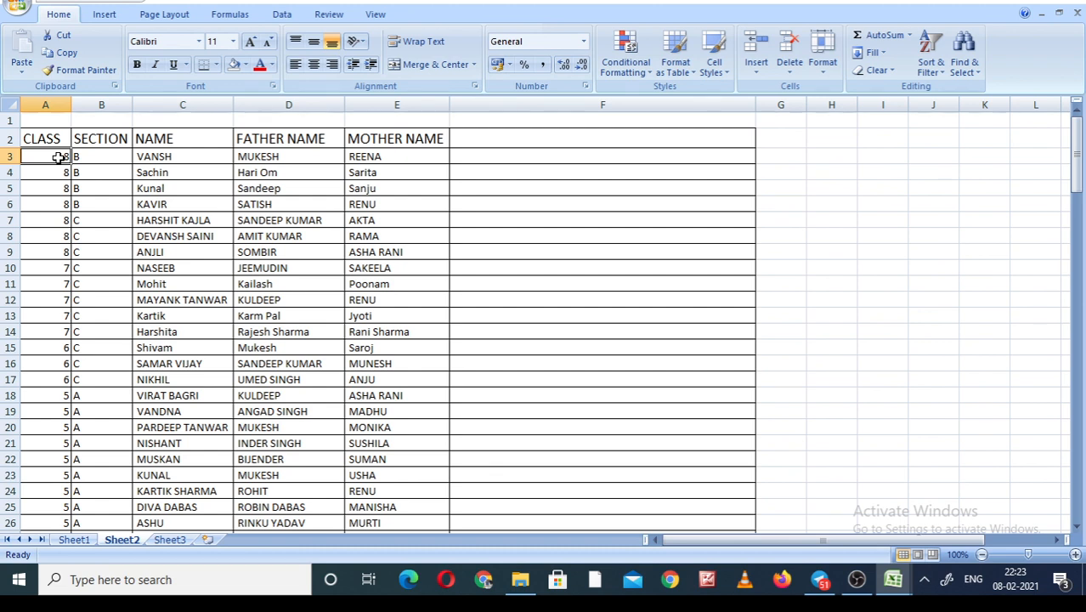
{"action": "left_click", "coordinate": [523, 104]}
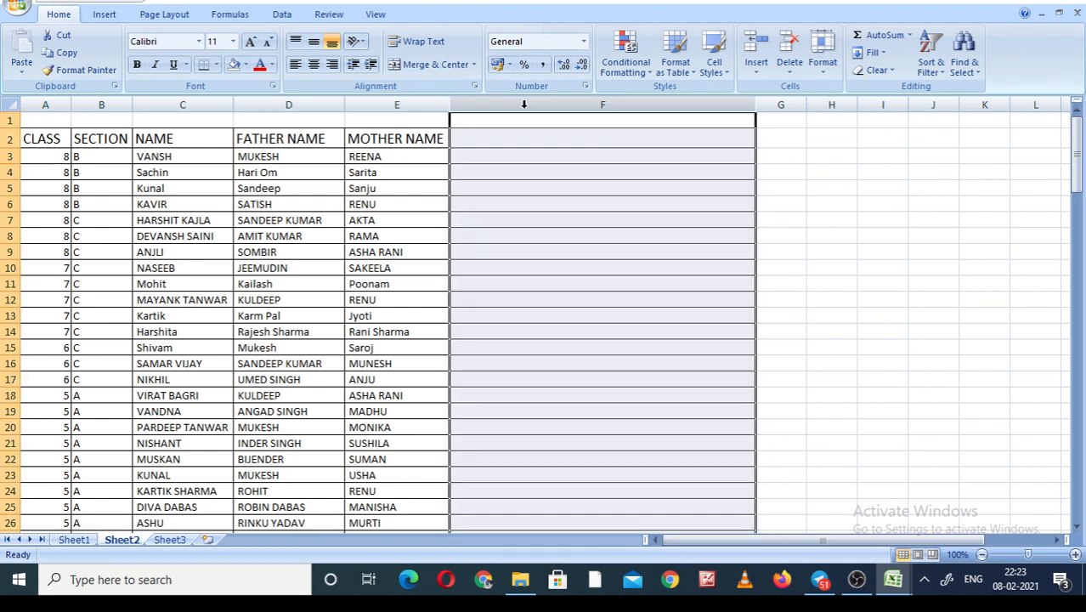
{"action": "right_click", "coordinate": [523, 104]}
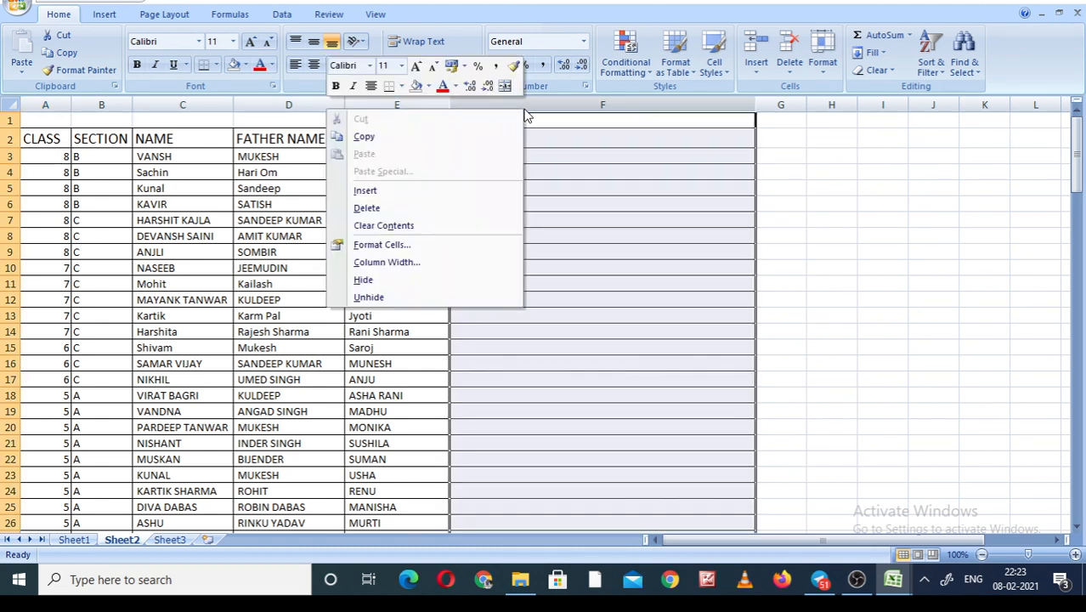
{"action": "left_click", "coordinate": [430, 208]}
{"action": "left_click", "coordinate": [366, 270]}
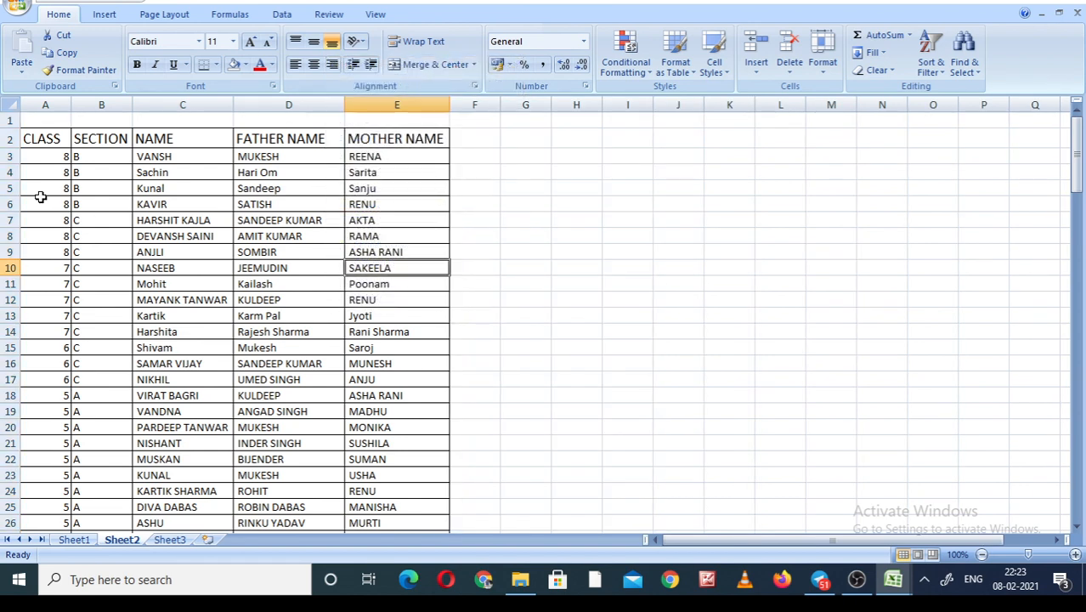
Select the student rows A3:E39 on Sheet2 without the header row
{"action": "left_click", "coordinate": [49, 159]}
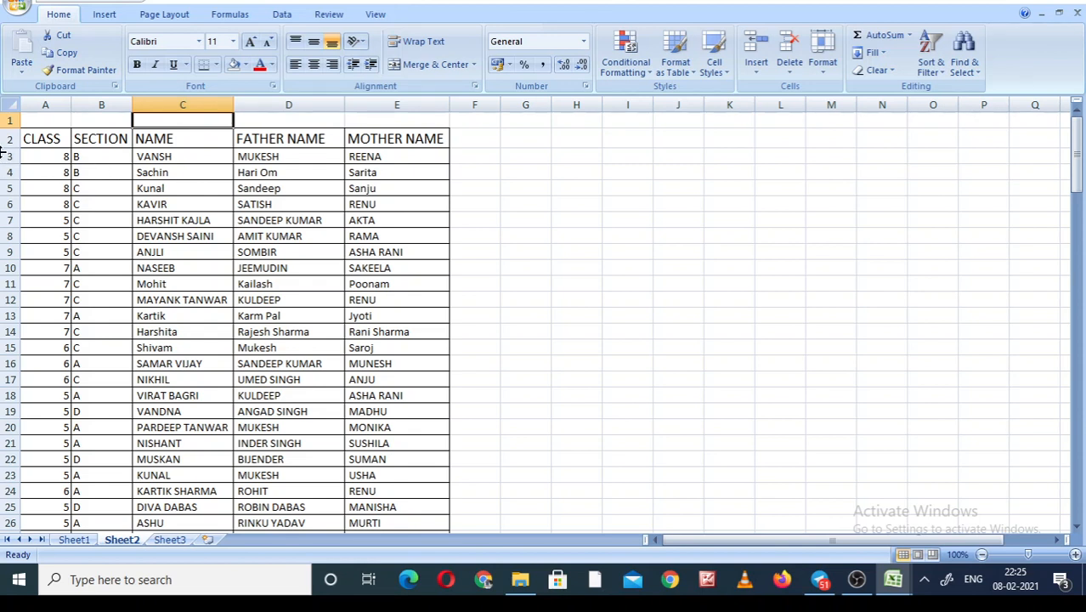
{"action": "left_click", "coordinate": [52, 157]}
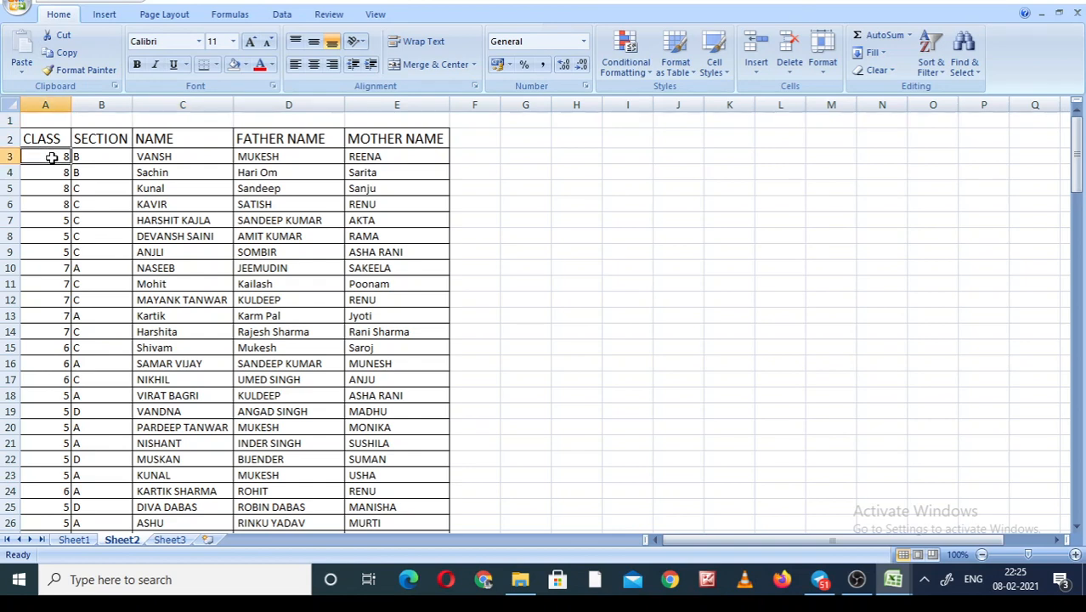
{"action": "key", "text": "shift+Right"}
{"action": "key", "text": "shift+Right"}
{"action": "key", "text": "shift+Right"}
{"action": "key", "text": "shift+Right"}
{"action": "key", "text": "shift+Down"}
{"action": "key", "text": "shift+Down"}
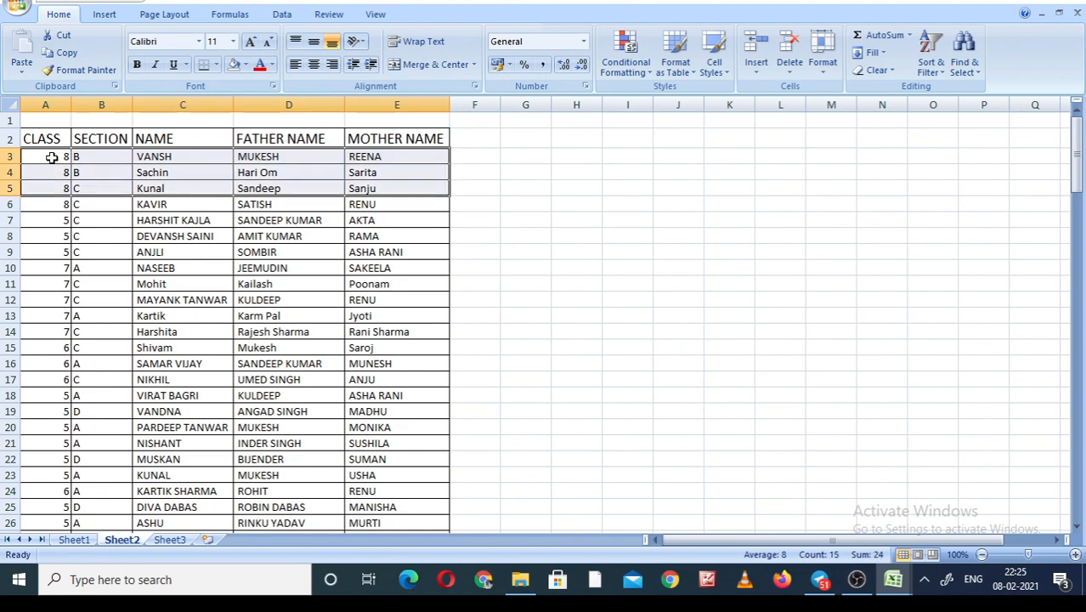
{"action": "key", "text": "shift+Down"}
{"action": "key", "text": "shift+Down"}
{"action": "key", "text": "shift+Down"}
{"action": "key", "text": "shift+Down"}
{"action": "key", "text": "shift+Down"}
{"action": "key", "text": "shift+Down"}
{"action": "key", "text": "shift+Down"}
{"action": "key", "text": "shift+Down"}
{"action": "key", "text": "shift+Down"}
{"action": "key", "text": "shift+Down"}
{"action": "key", "text": "shift+Down"}
{"action": "key", "text": "shift+Down"}
{"action": "key", "text": "shift+Down"}
{"action": "key", "text": "shift+Down"}
{"action": "key", "text": "shift+Down"}
{"action": "key", "text": "shift+Down"}
{"action": "key", "text": "shift+Down"}
{"action": "key", "text": "shift+Down"}
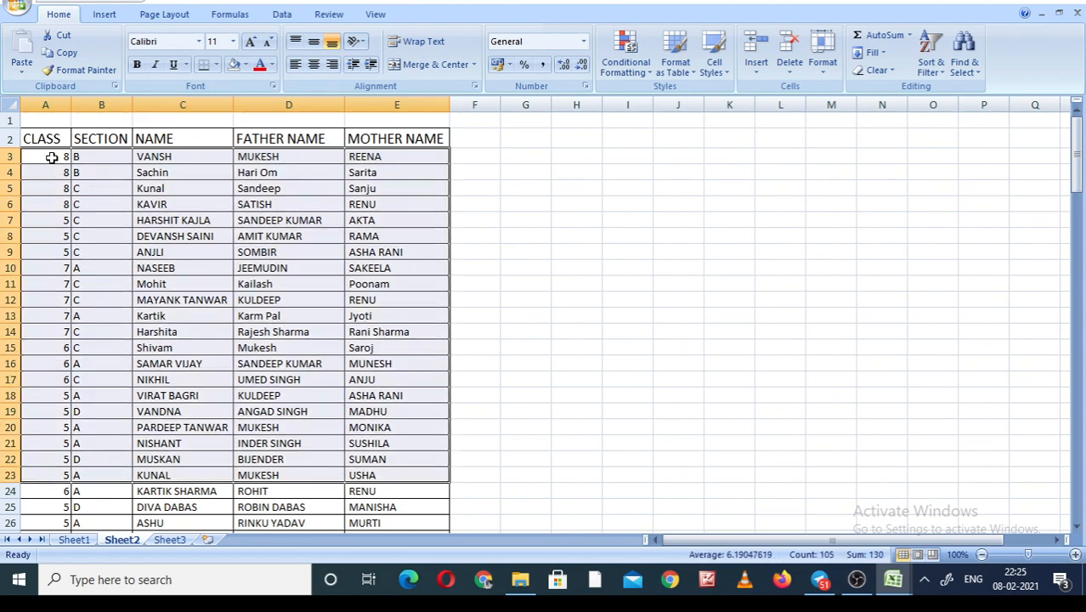
{"action": "key", "text": "shift+Down"}
{"action": "key", "text": "shift+Down"}
{"action": "key", "text": "shift+Down"}
{"action": "key", "text": "shift+Down"}
{"action": "key", "text": "shift+Down"}
{"action": "key", "text": "shift+Down"}
{"action": "key", "text": "shift+Down"}
{"action": "key", "text": "shift+Down"}
{"action": "key", "text": "shift+Down"}
{"action": "key", "text": "shift+Down"}
{"action": "key", "text": "shift+Down"}
{"action": "key", "text": "shift+Down"}
{"action": "key", "text": "shift+Down"}
{"action": "key", "text": "shift+Down"}
{"action": "key", "text": "shift+Down"}
{"action": "key", "text": "shift+Down"}
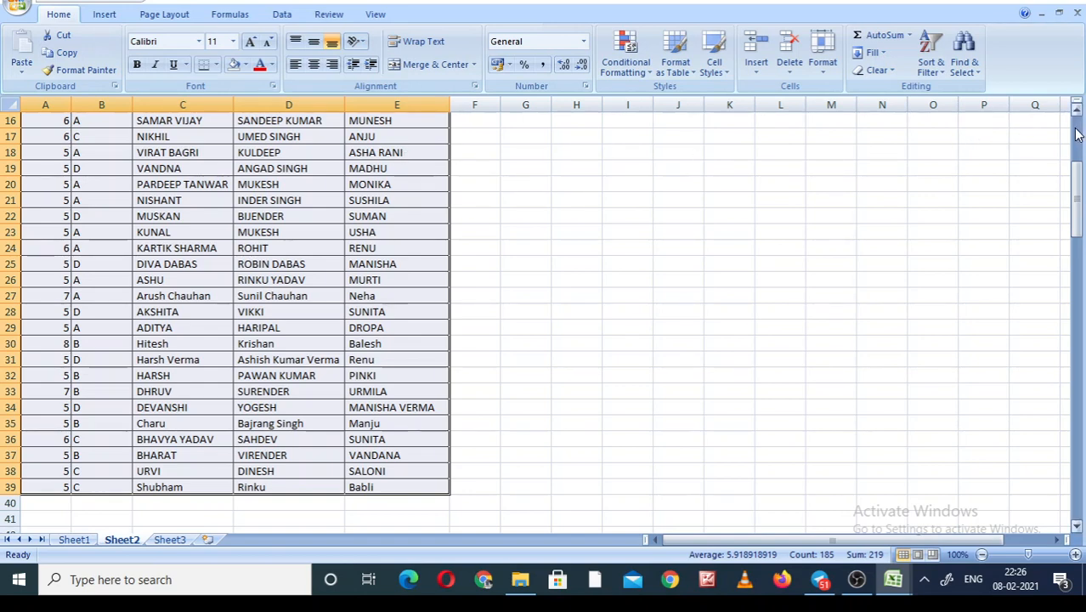
{"action": "scroll", "coordinate": [1079, 132], "scroll_direction": "up", "scroll_amount": 5}
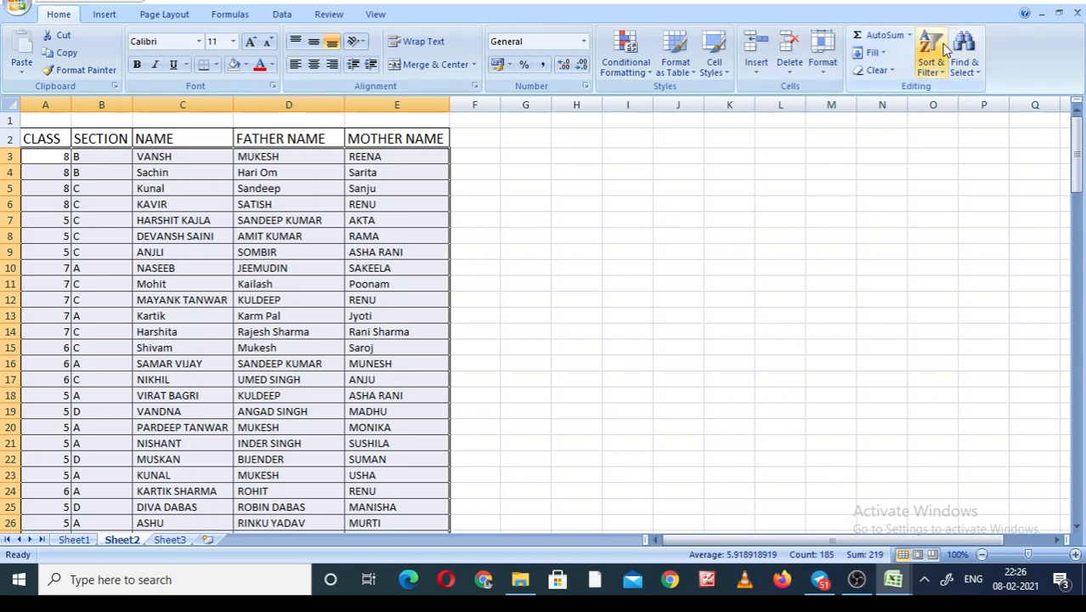
{"action": "left_click", "coordinate": [855, 592]}
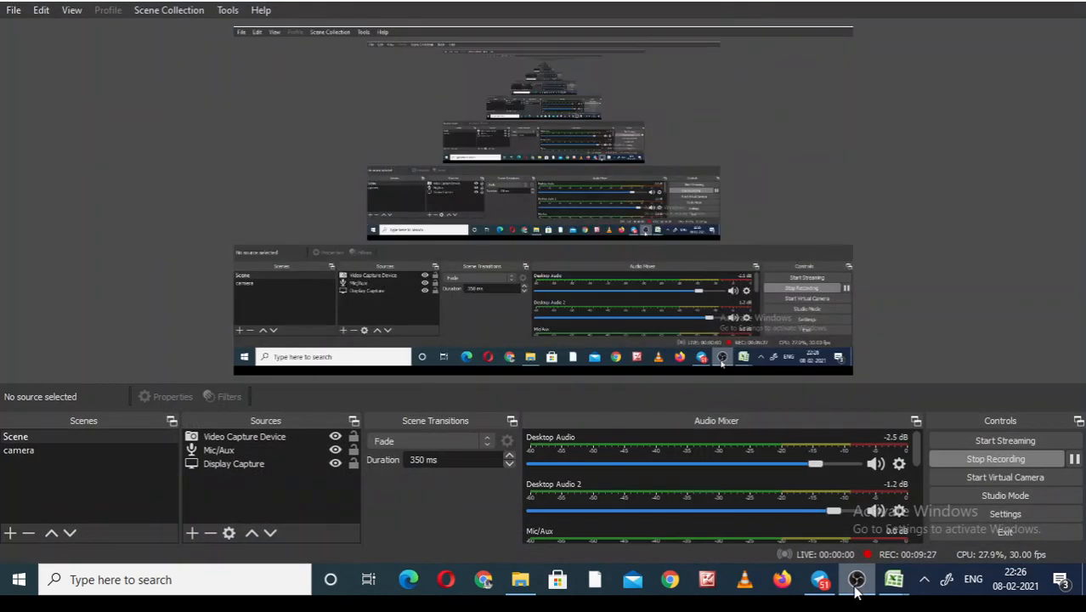
{"action": "left_click", "coordinate": [856, 592]}
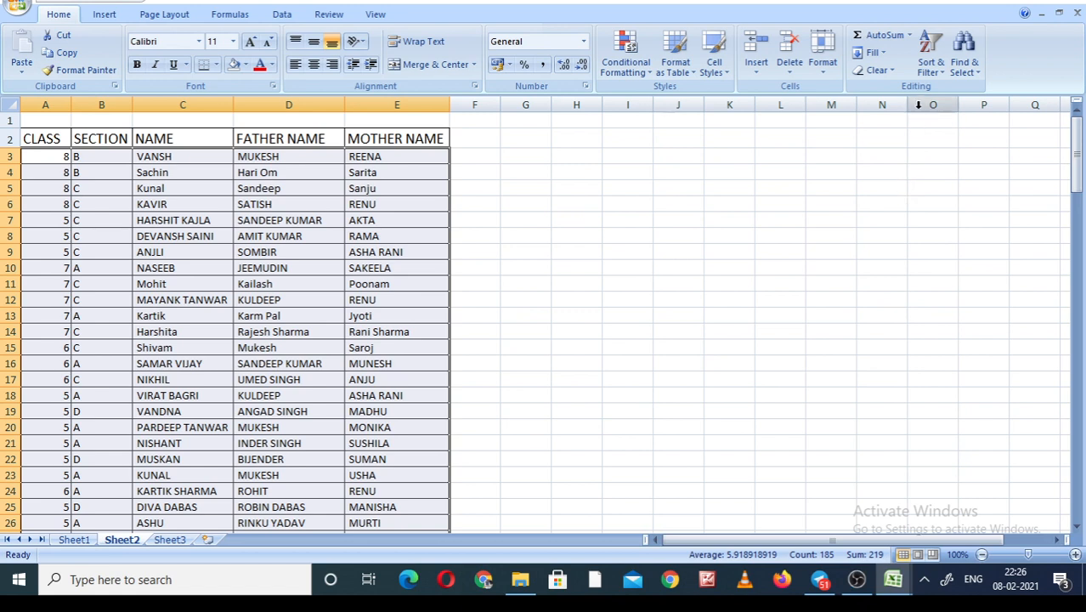
Open Custom Sort for the selected student rows, check the available sort columns, and cancel without sorting
{"action": "left_click", "coordinate": [931, 77]}
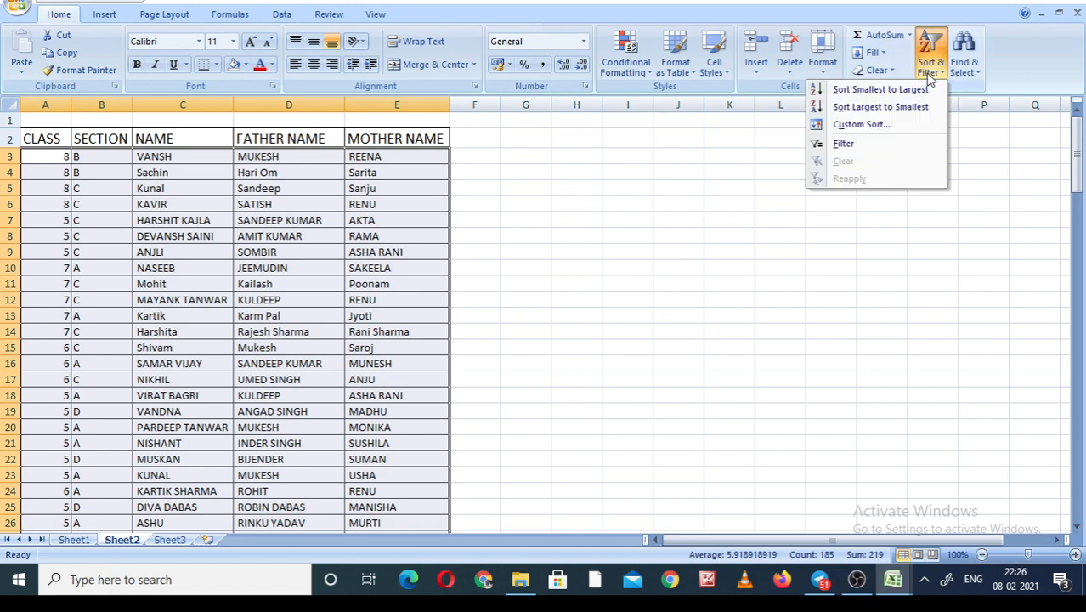
{"action": "left_click", "coordinate": [860, 124]}
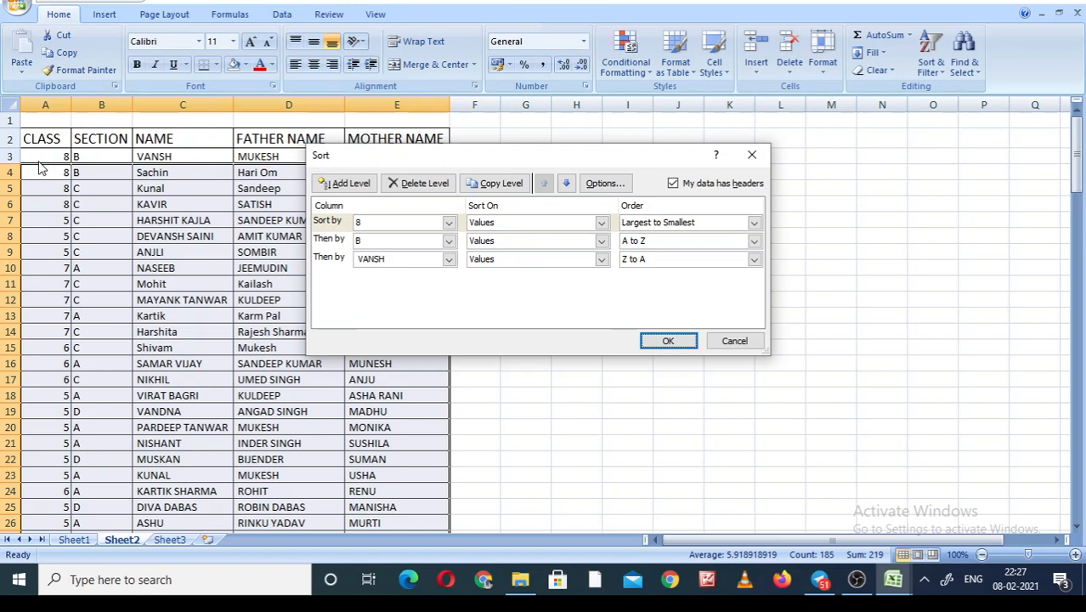
{"action": "left_click", "coordinate": [734, 340]}
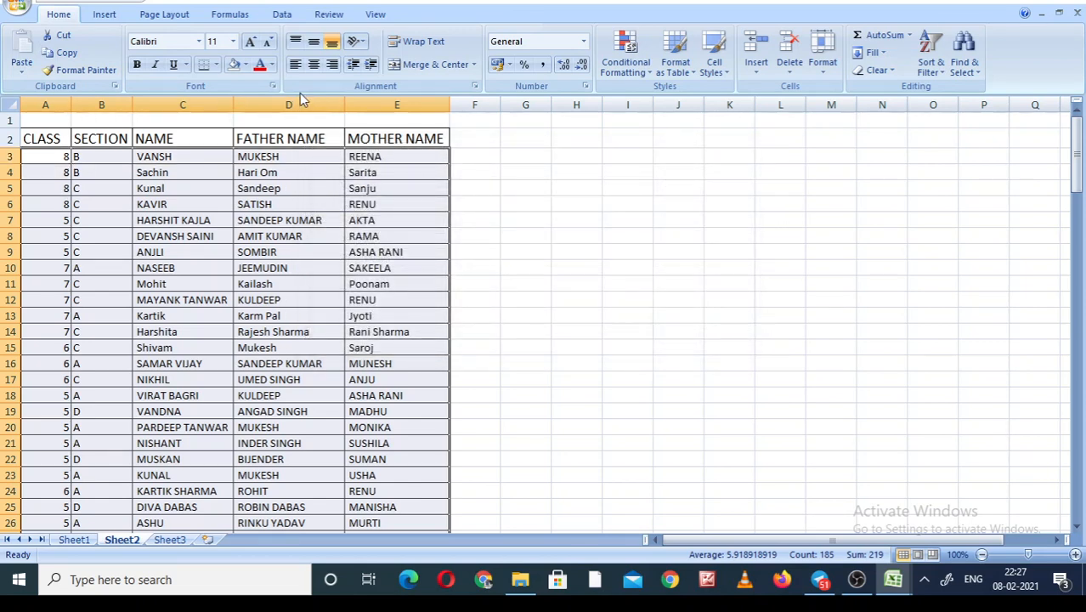
{"action": "left_click", "coordinate": [932, 52]}
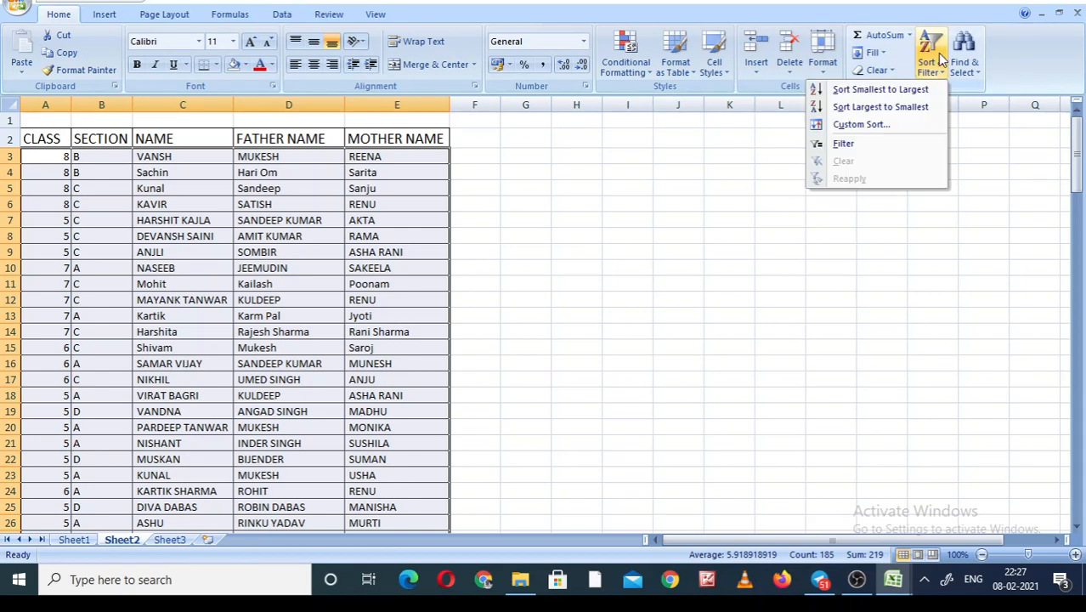
{"action": "left_click", "coordinate": [856, 128]}
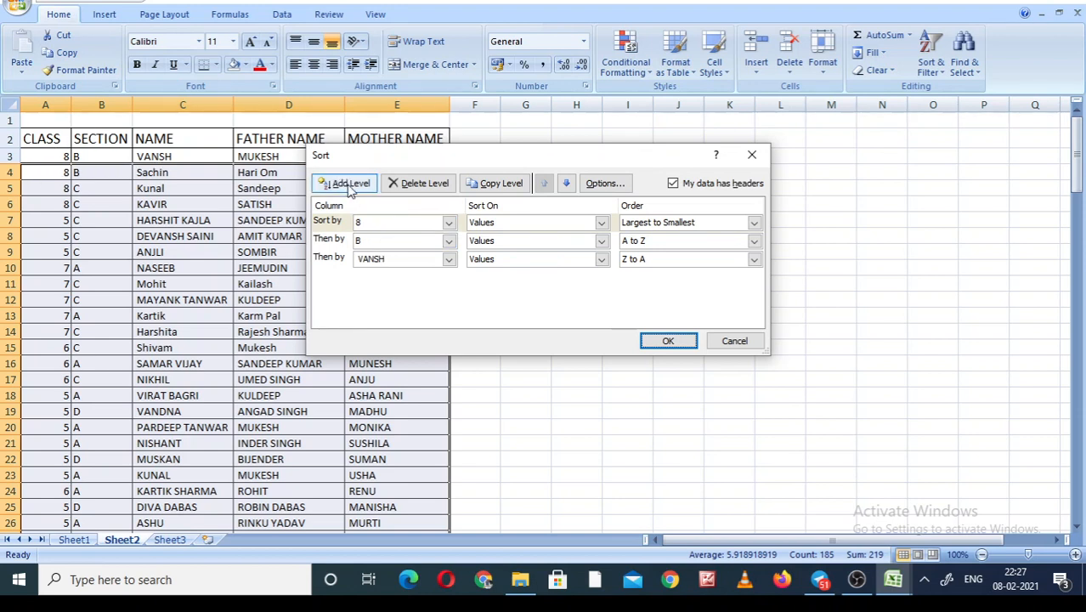
{"action": "left_click", "coordinate": [448, 222]}
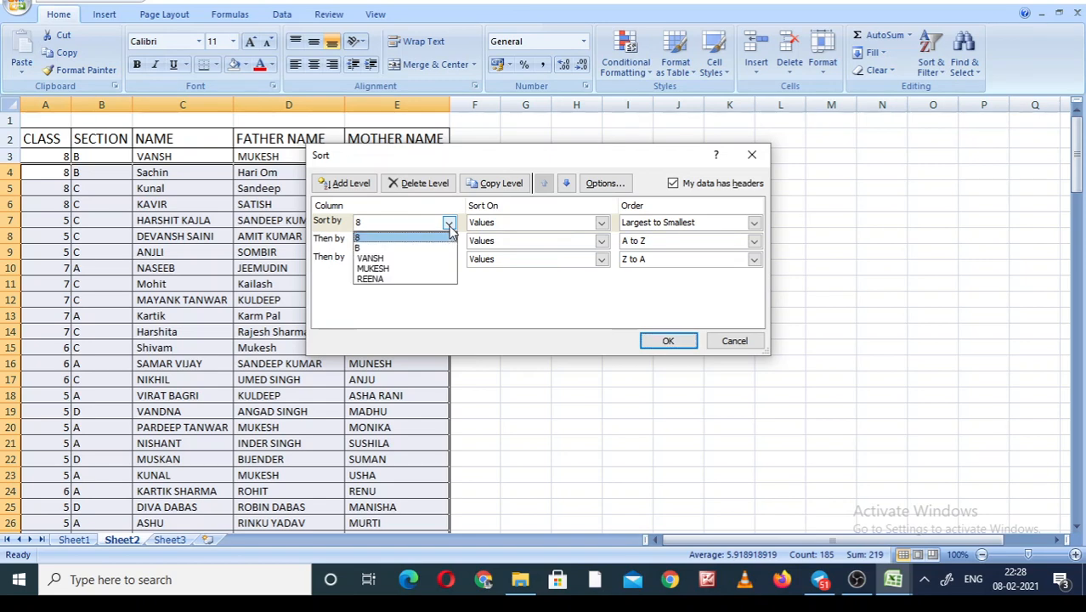
{"action": "left_click", "coordinate": [449, 222]}
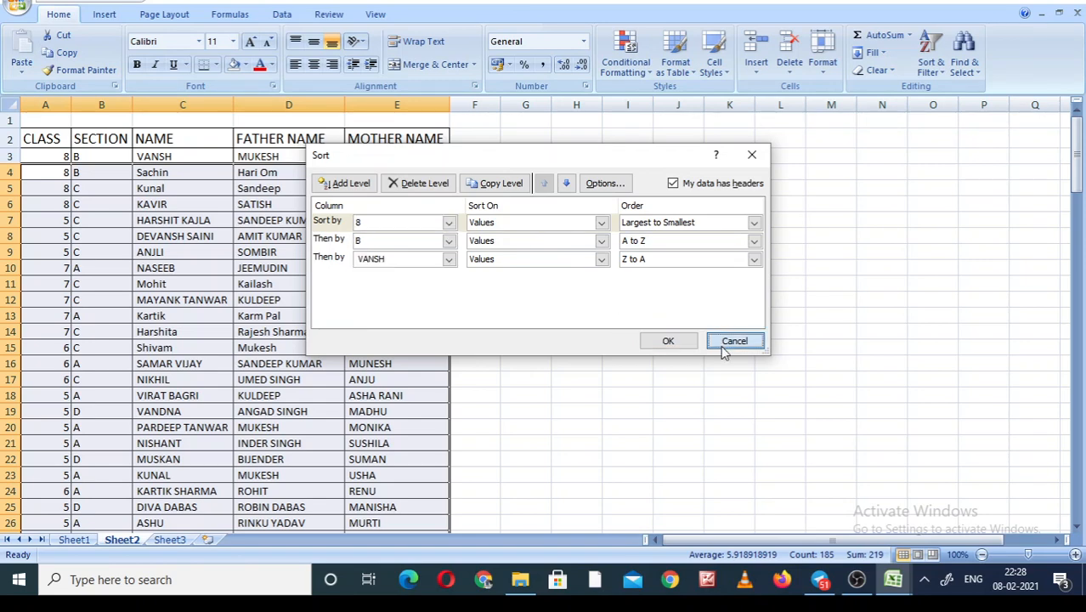
{"action": "left_click", "coordinate": [729, 341]}
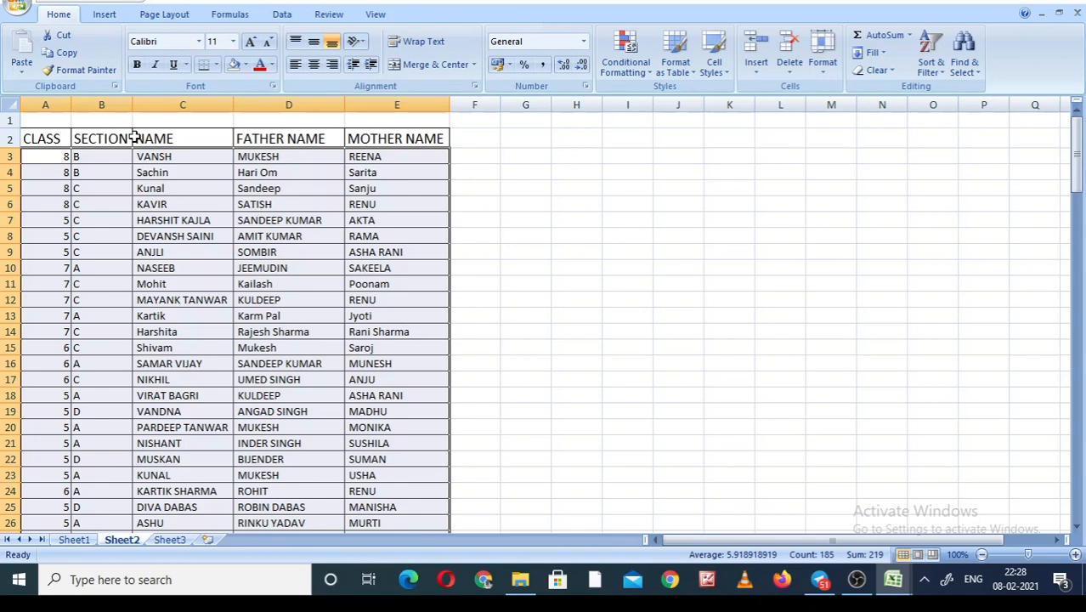
{"action": "left_click", "coordinate": [50, 140]}
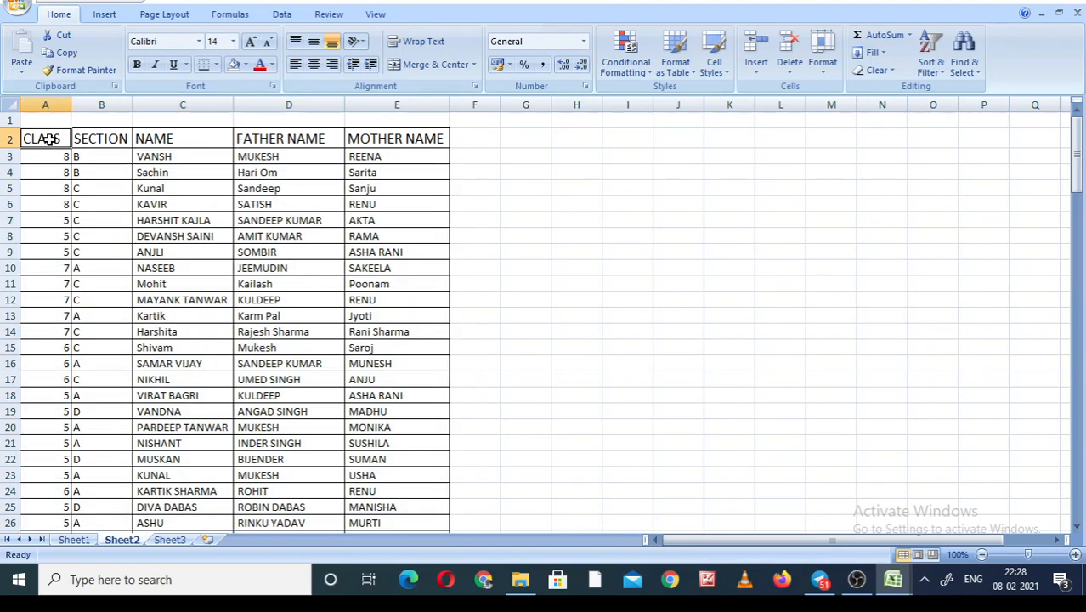
{"action": "key", "text": "shift+Right"}
{"action": "key", "text": "shift+Right"}
{"action": "key", "text": "shift+Right"}
{"action": "key", "text": "shift+Right"}
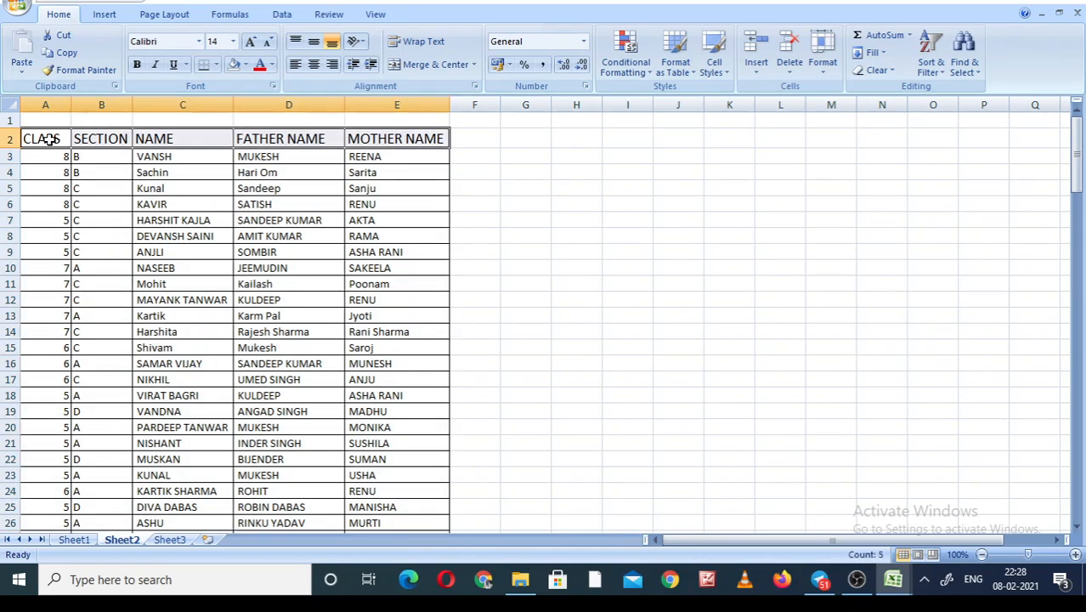
{"action": "key", "text": "shift+Down"}
{"action": "key", "text": "shift+Down"}
{"action": "key", "text": "shift+Down"}
{"action": "key", "text": "shift+Down"}
{"action": "key", "text": "shift+Down"}
{"action": "key", "text": "shift+Down"}
{"action": "key", "text": "shift+Down"}
{"action": "key", "text": "shift+Down"}
{"action": "key", "text": "shift+Down"}
{"action": "key", "text": "shift+Down"}
{"action": "key", "text": "shift+Down"}
{"action": "key", "text": "shift+Down"}
{"action": "key", "text": "shift+Down"}
{"action": "key", "text": "shift+Down"}
{"action": "key", "text": "shift+Down"}
{"action": "key", "text": "shift+Down"}
{"action": "key", "text": "shift+Down"}
{"action": "key", "text": "shift+Down"}
{"action": "key", "text": "shift+Down"}
{"action": "key", "text": "shift+Down"}
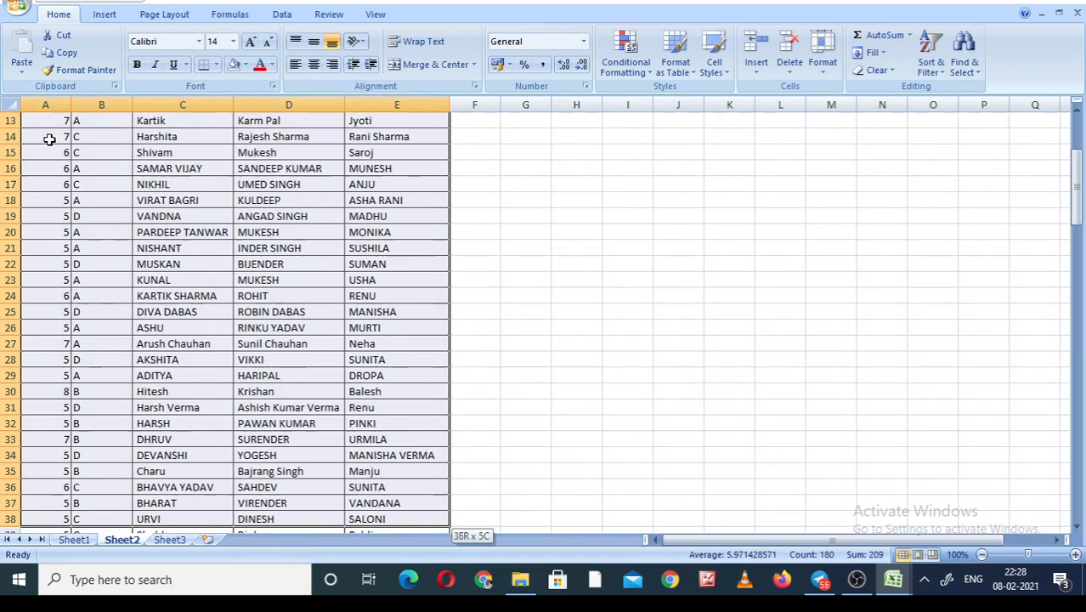
{"action": "key", "text": "shift+Down"}
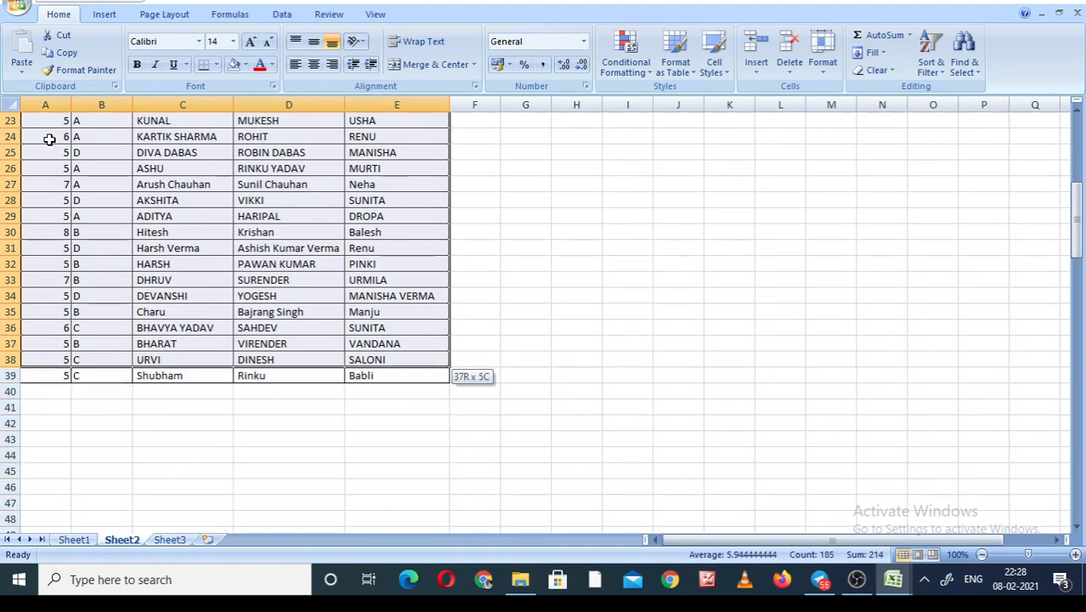
{"action": "key", "text": "Down"}
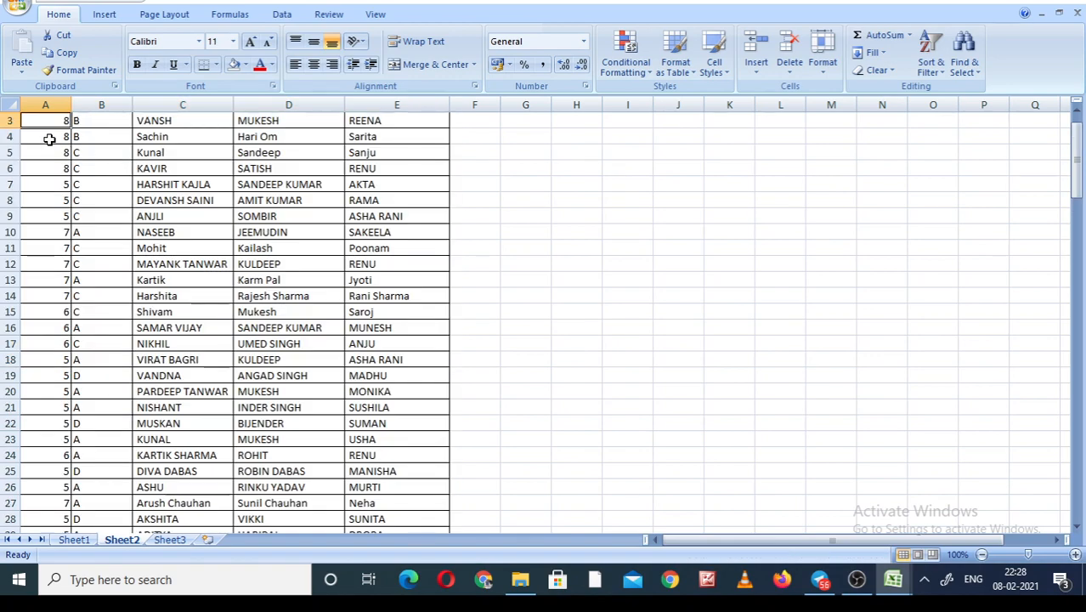
{"action": "key", "text": "Down"}
{"action": "key", "text": "Down"}
{"action": "key", "text": "Down"}
{"action": "key", "text": "Down"}
{"action": "key", "text": "Down"}
{"action": "key", "text": "Down"}
{"action": "key", "text": "Down"}
{"action": "key", "text": "Down"}
{"action": "key", "text": "Down"}
{"action": "key", "text": "Down"}
{"action": "key", "text": "Down"}
{"action": "key", "text": "Down"}
{"action": "key", "text": "Down"}
{"action": "key", "text": "Down"}
{"action": "key", "text": "Down"}
{"action": "key", "text": "Down"}
{"action": "key", "text": "Down"}
{"action": "key", "text": "Down"}
{"action": "key", "text": "Down"}
{"action": "key", "text": "Down"}
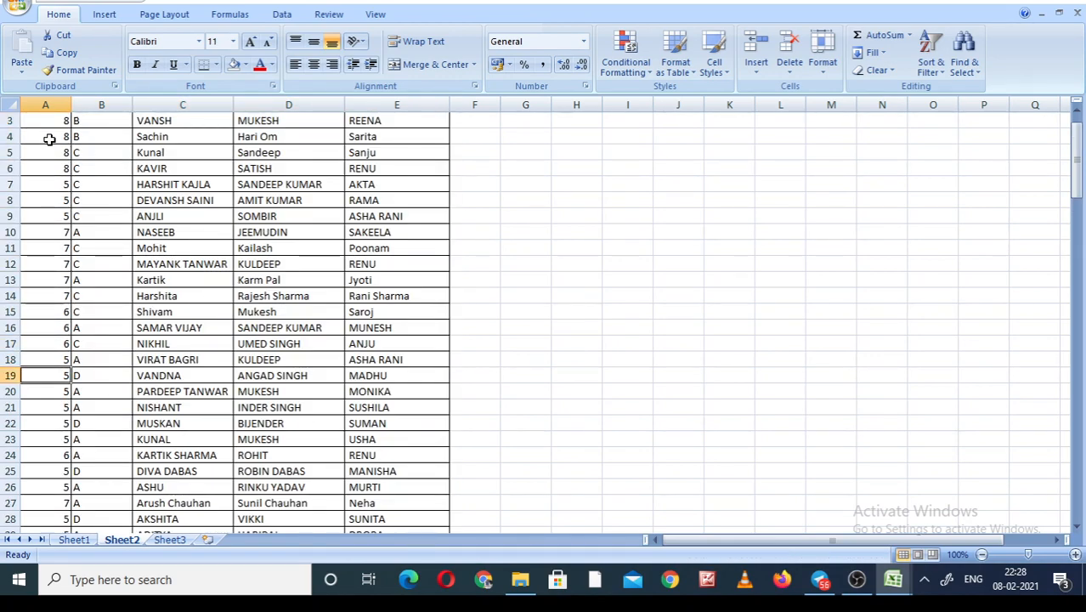
{"action": "key", "text": "Down"}
{"action": "key", "text": "Down"}
{"action": "key", "text": "Down"}
{"action": "key", "text": "Down"}
{"action": "key", "text": "Down"}
{"action": "key", "text": "Down"}
{"action": "key", "text": "Down"}
{"action": "key", "text": "Down"}
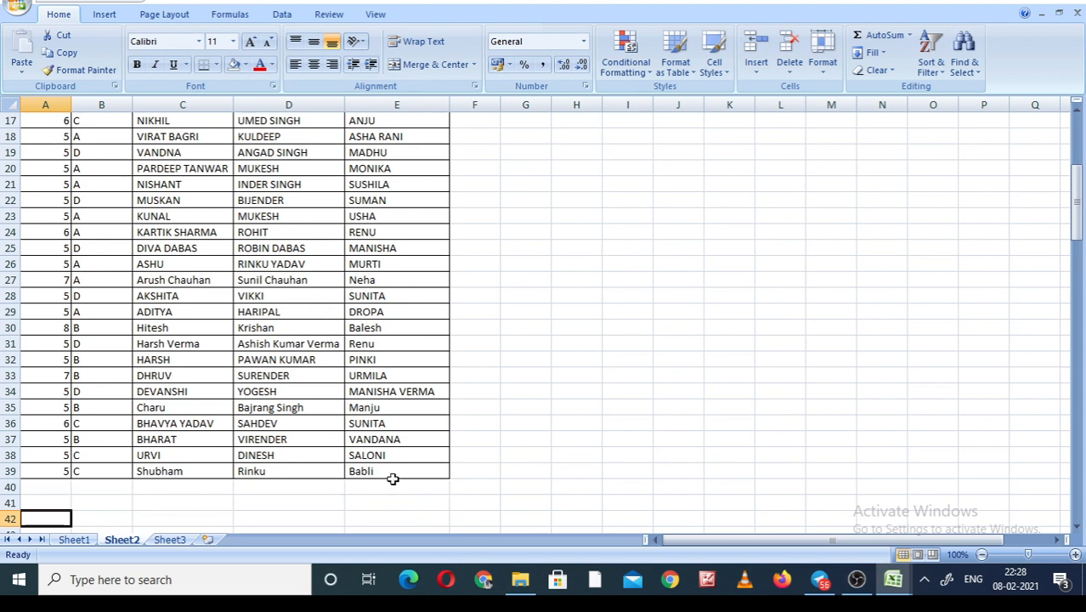
Select the whole student table A2:E39 on Sheet2, including the header row
{"action": "left_click", "coordinate": [394, 468]}
{"action": "key", "text": "shift+Left"}
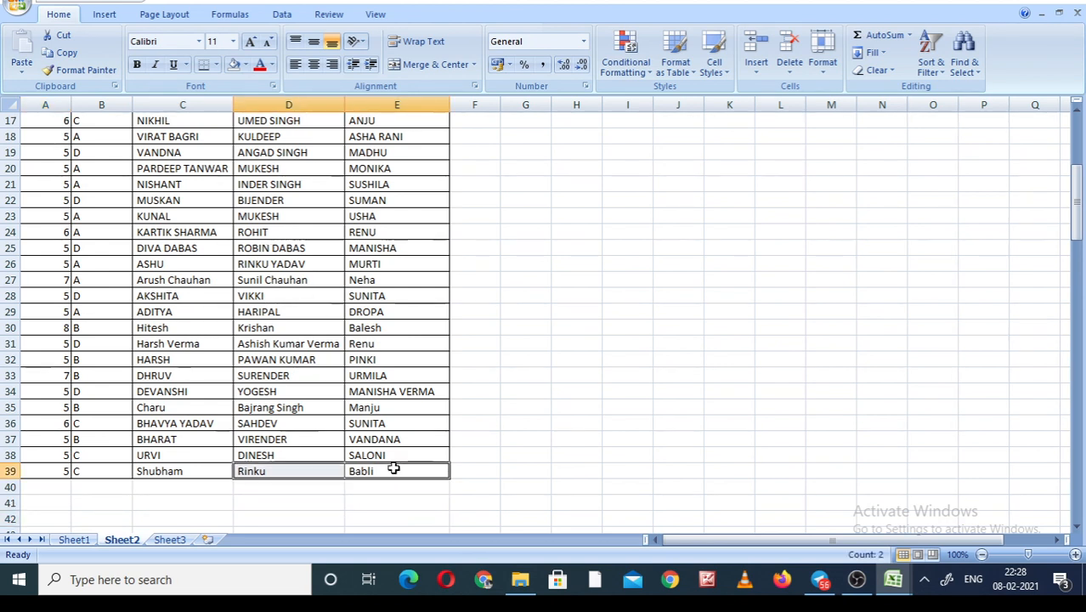
{"action": "key", "text": "shift+Left"}
{"action": "key", "text": "shift+Left"}
{"action": "key", "text": "shift+Left"}
{"action": "key", "text": "shift+Up"}
{"action": "key", "text": "shift+Up"}
{"action": "key", "text": "shift+Up"}
{"action": "key", "text": "shift+Up"}
{"action": "key", "text": "shift+Up"}
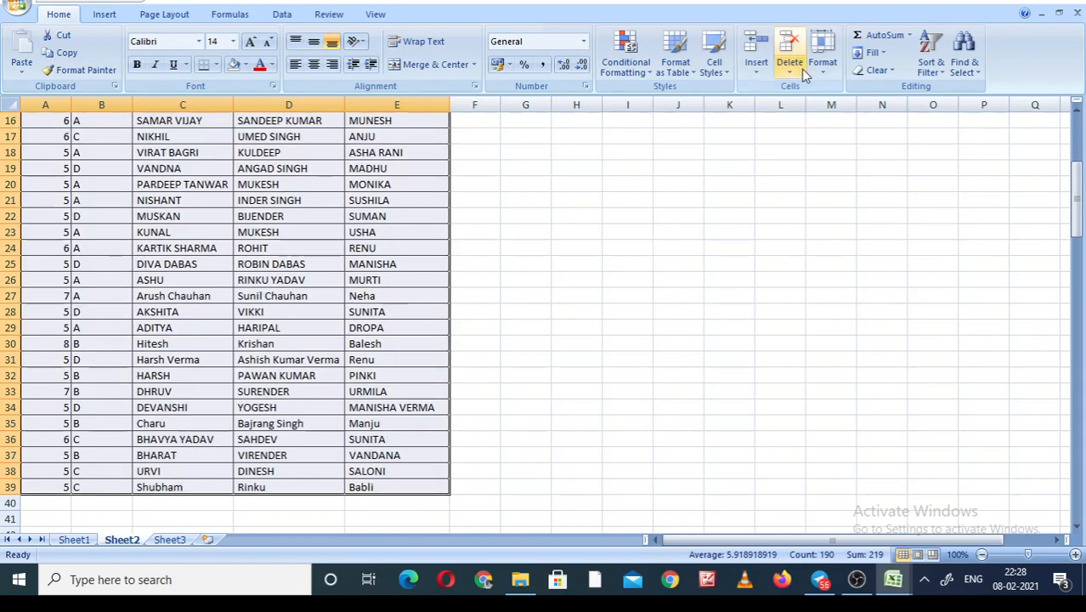
Open Custom Sort for the table and set the CLASS level's order to Smallest to Largest
{"action": "left_click", "coordinate": [930, 64]}
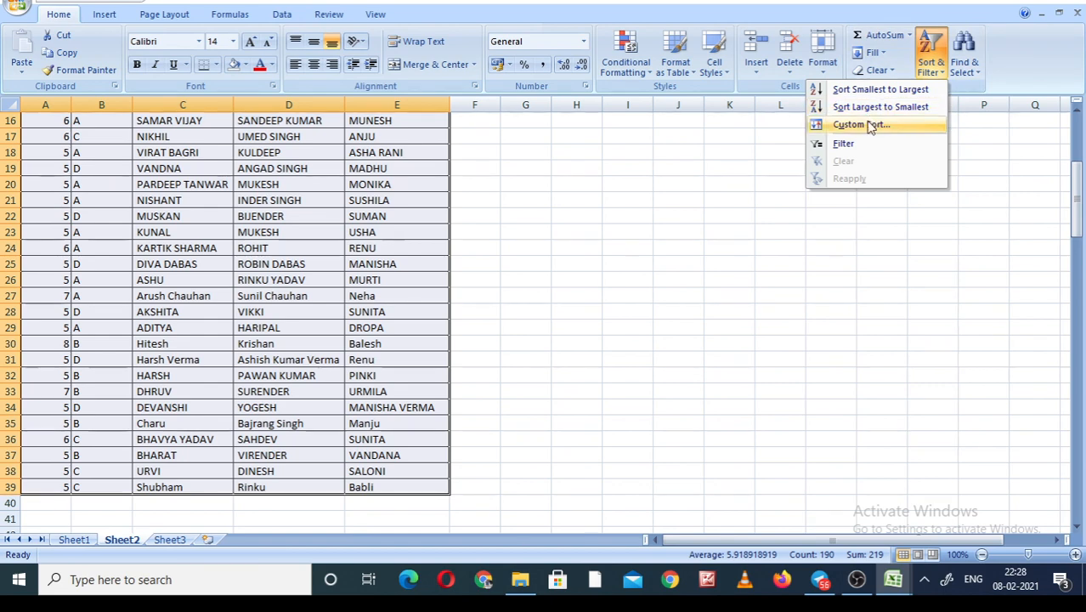
{"action": "left_click", "coordinate": [867, 125]}
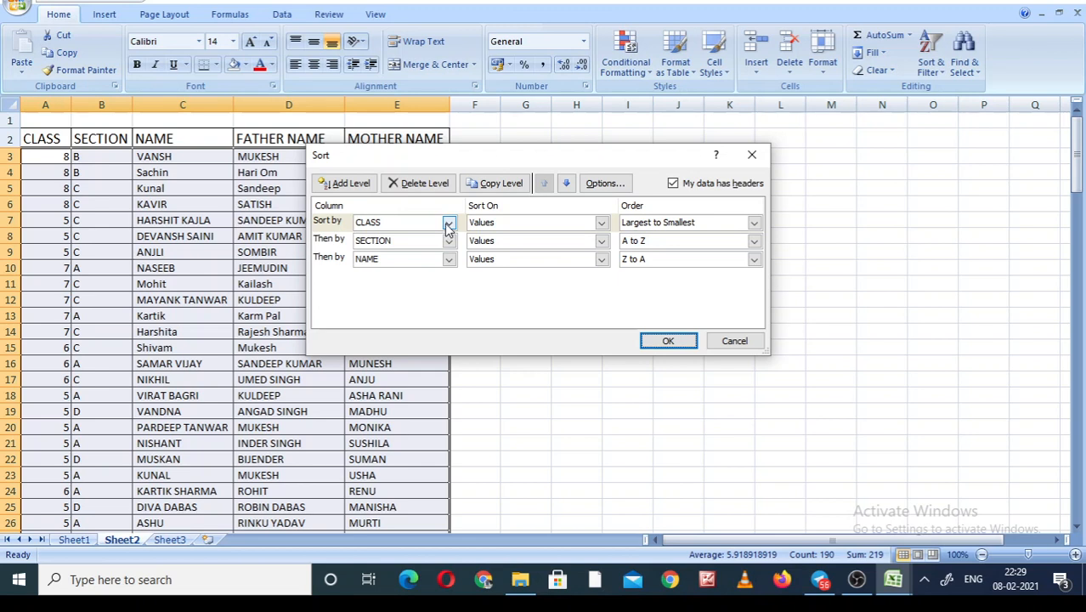
{"action": "left_click", "coordinate": [602, 223]}
{"action": "left_click", "coordinate": [602, 224]}
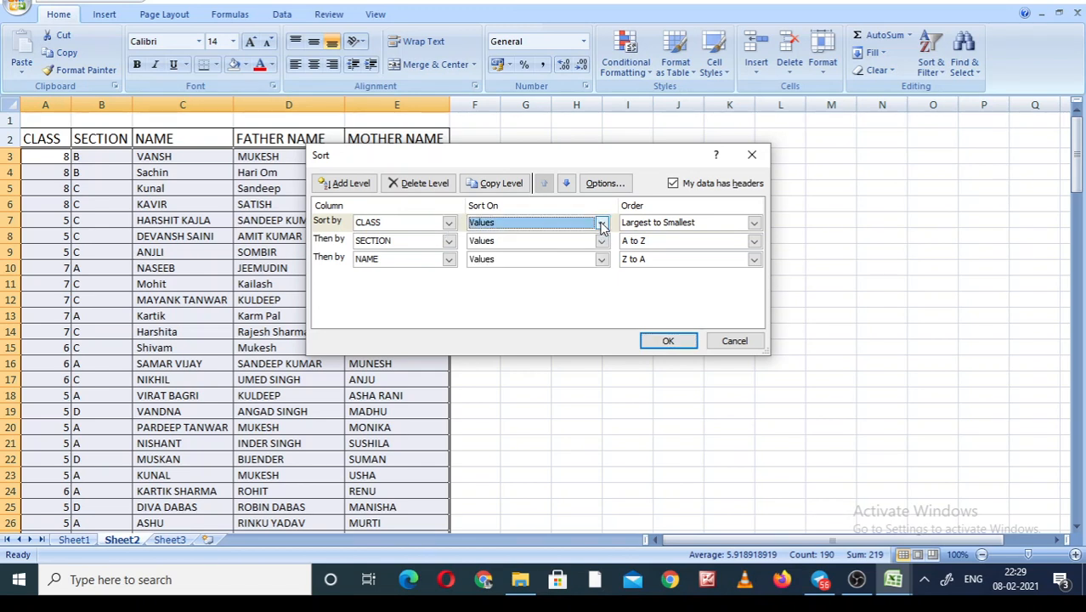
{"action": "left_click", "coordinate": [754, 224]}
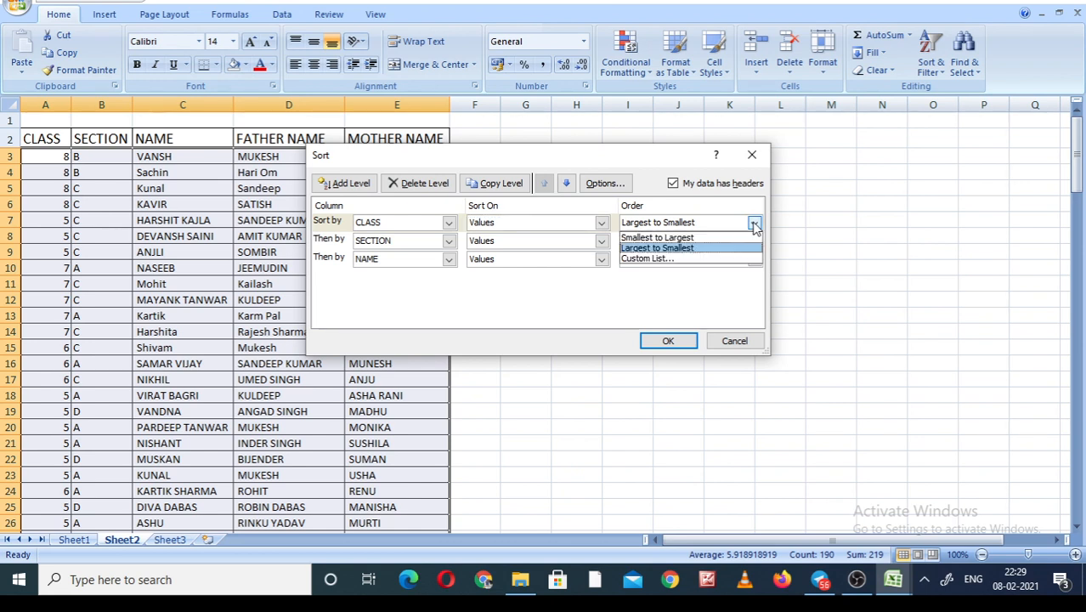
{"action": "left_click", "coordinate": [673, 239]}
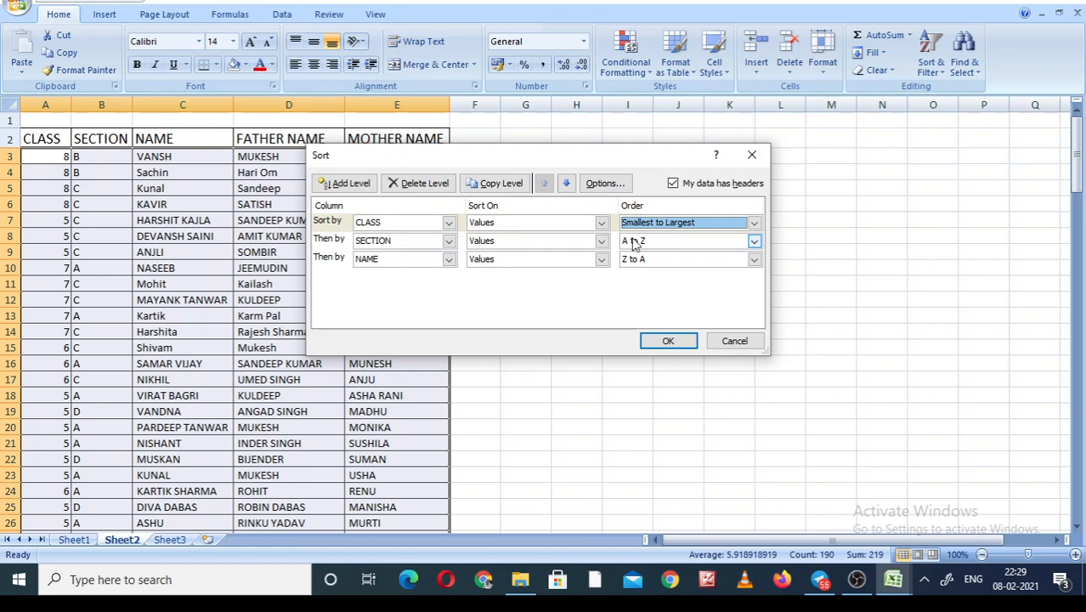
Keep the second sort level on SECTION by Values and set its order to Z to A
{"action": "left_click", "coordinate": [449, 241]}
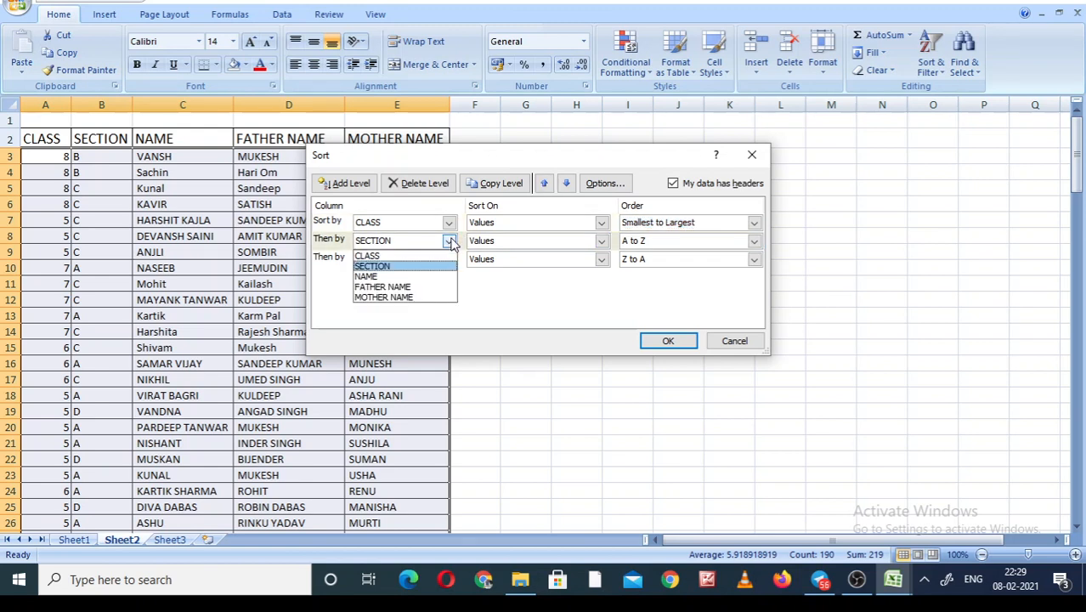
{"action": "left_click", "coordinate": [449, 242]}
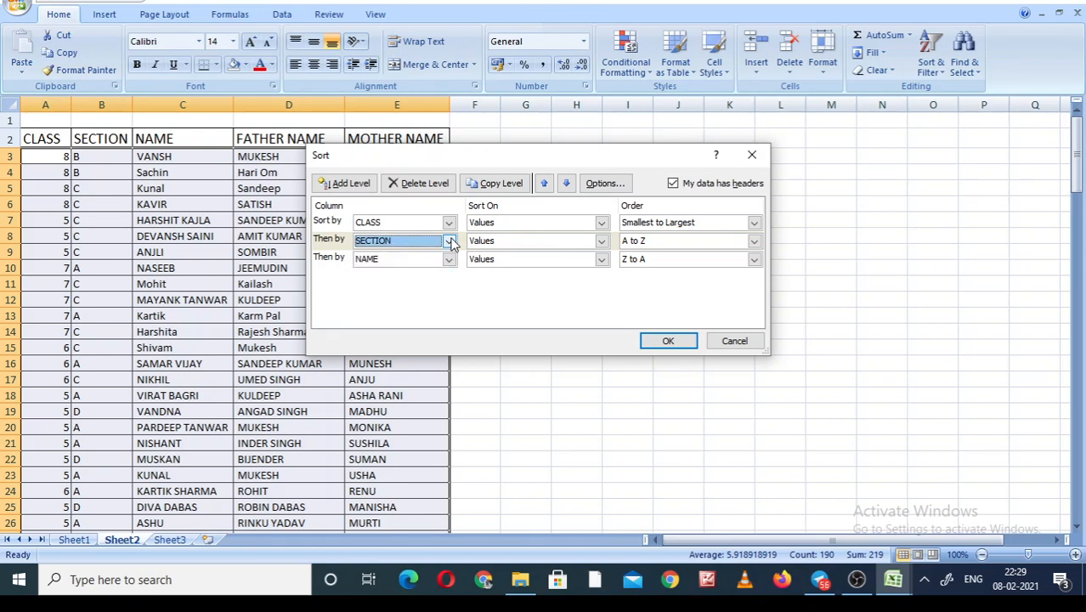
{"action": "left_click", "coordinate": [601, 242]}
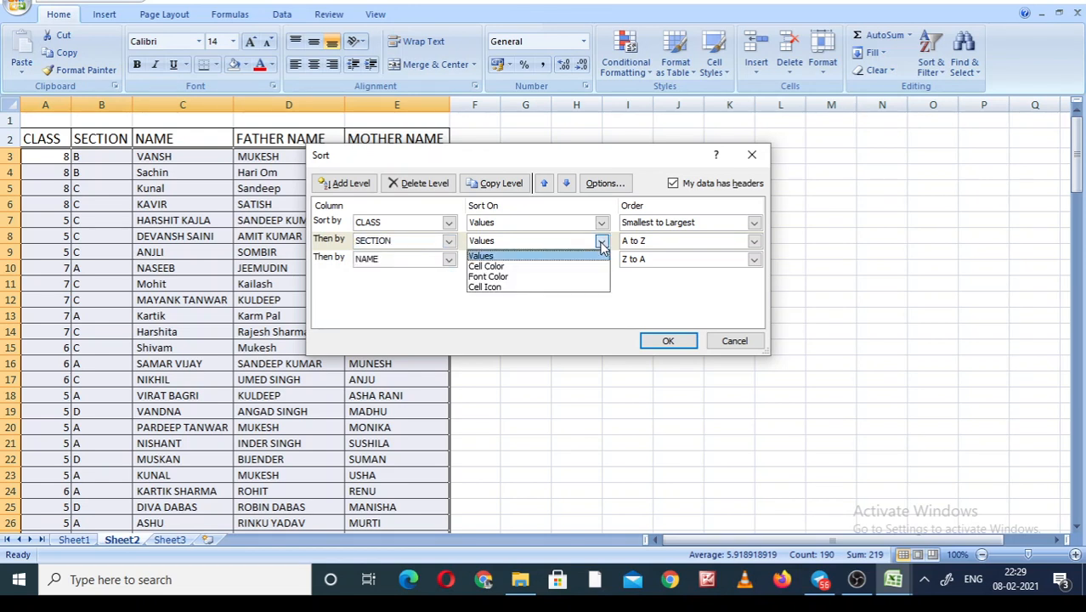
{"action": "left_click", "coordinate": [600, 242]}
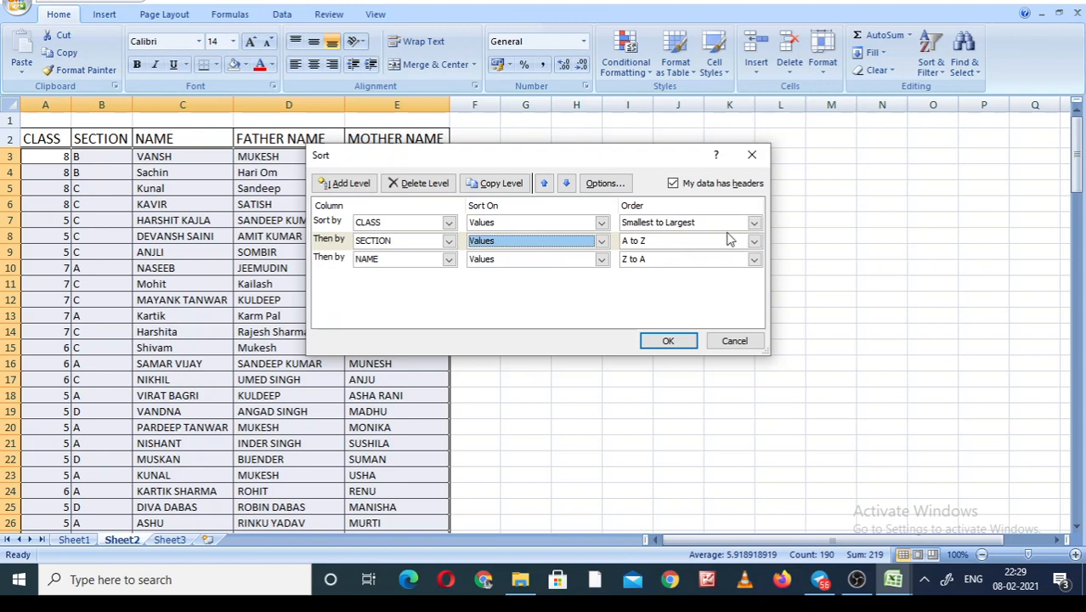
{"action": "left_click", "coordinate": [753, 243]}
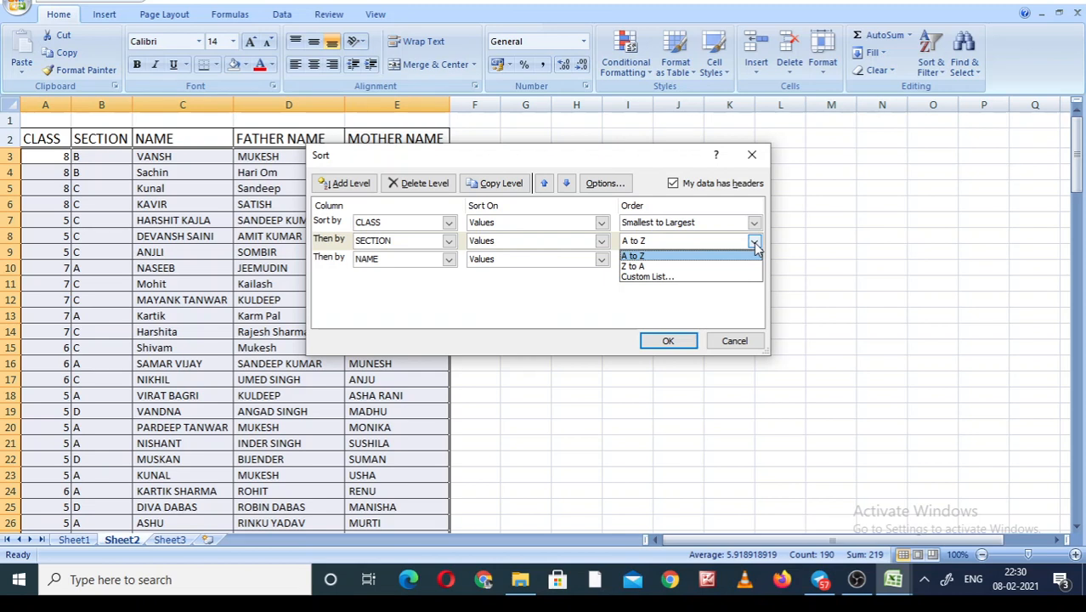
{"action": "left_click", "coordinate": [651, 267]}
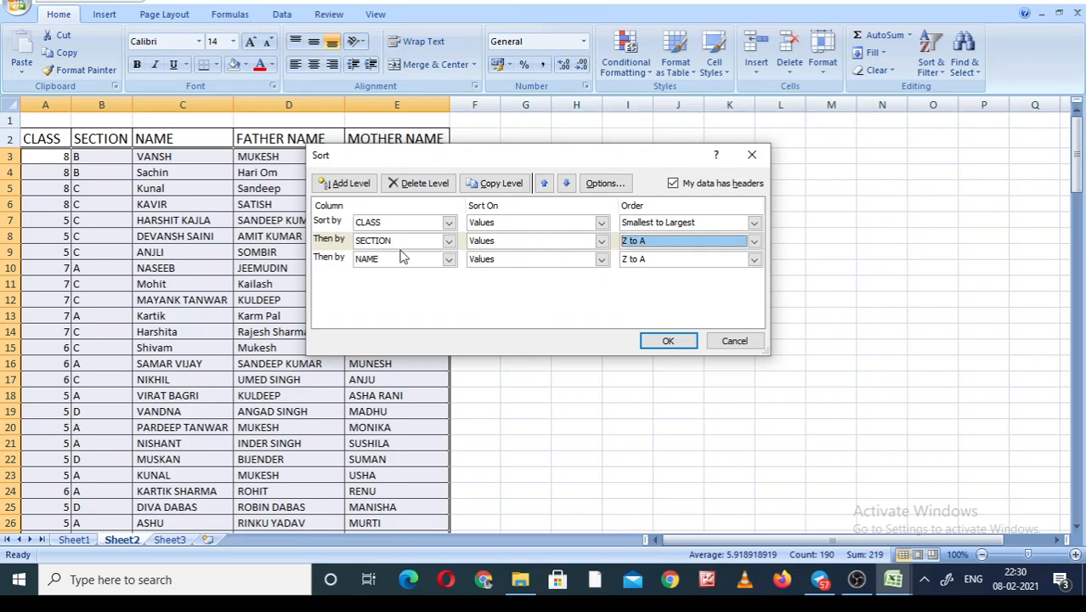
Set the NAME level's order to A to Z and apply the three-level sort to the student table
{"action": "left_click", "coordinate": [449, 260]}
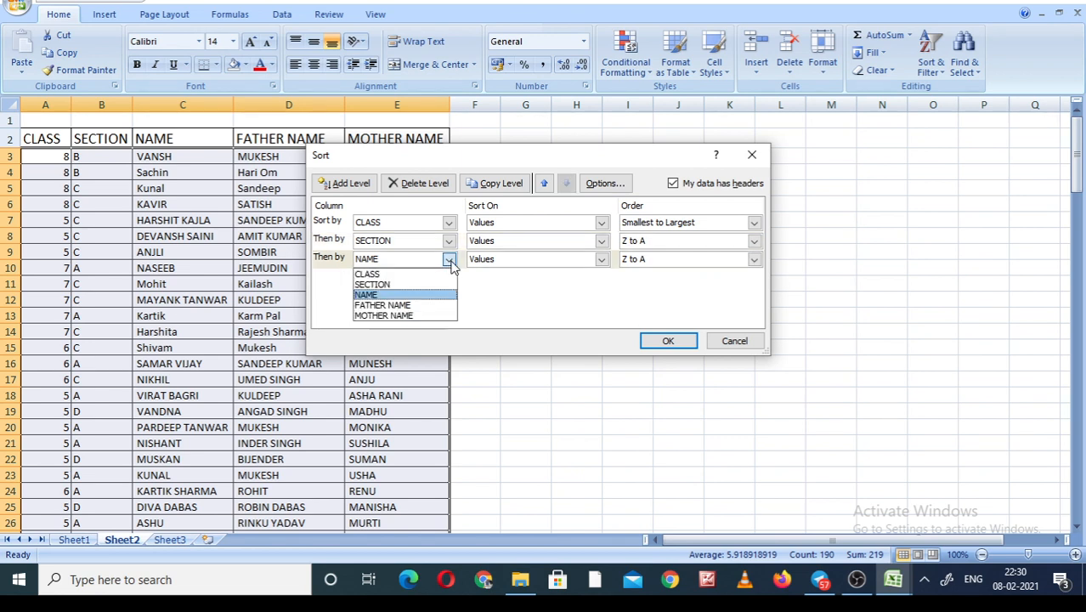
{"action": "left_click", "coordinate": [451, 262]}
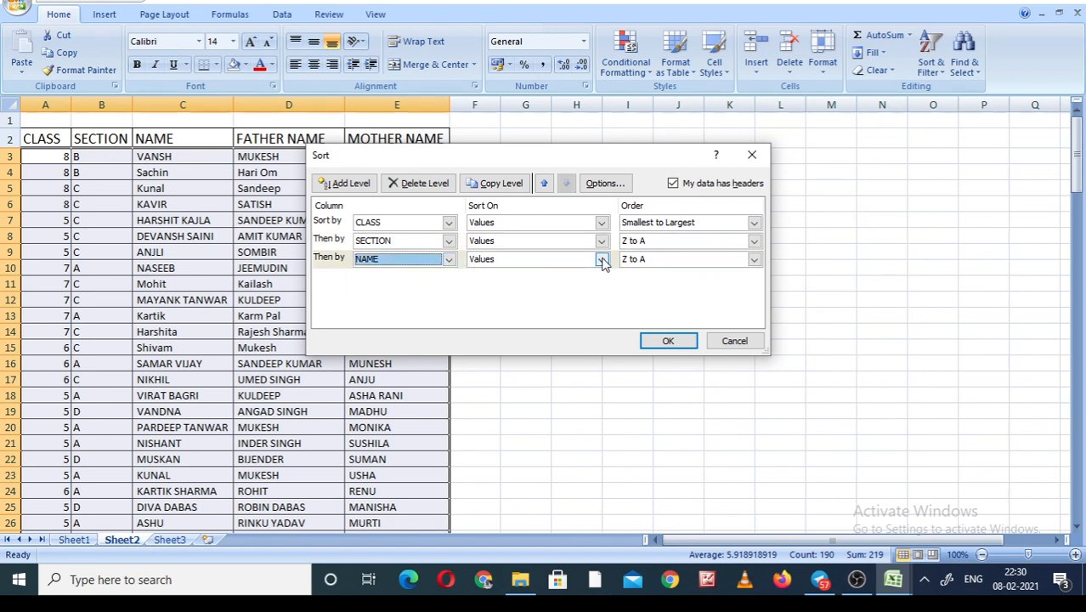
{"action": "left_click", "coordinate": [754, 260]}
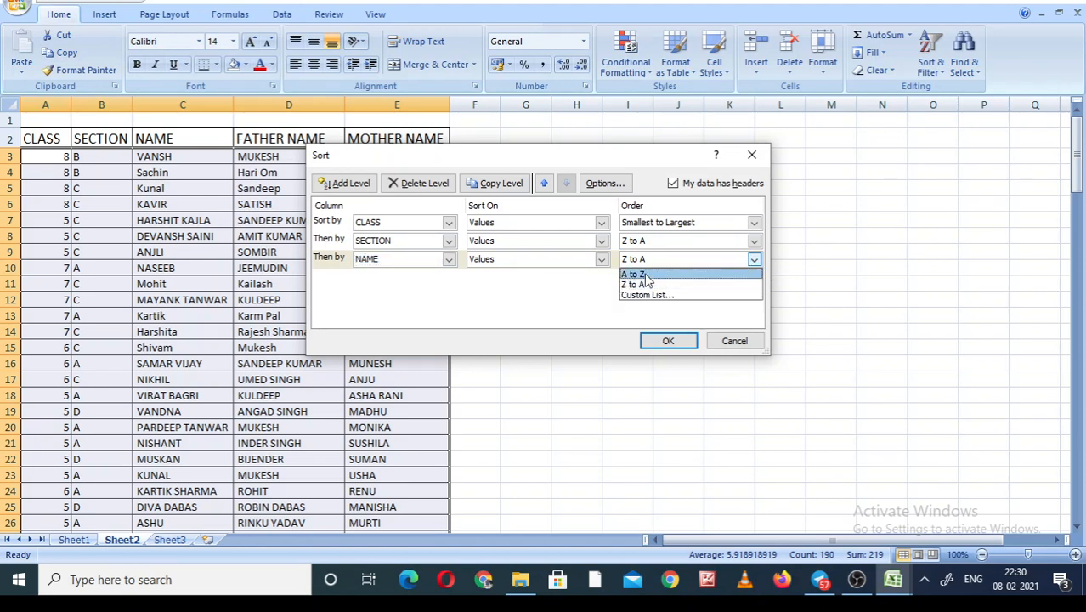
{"action": "left_click", "coordinate": [637, 274]}
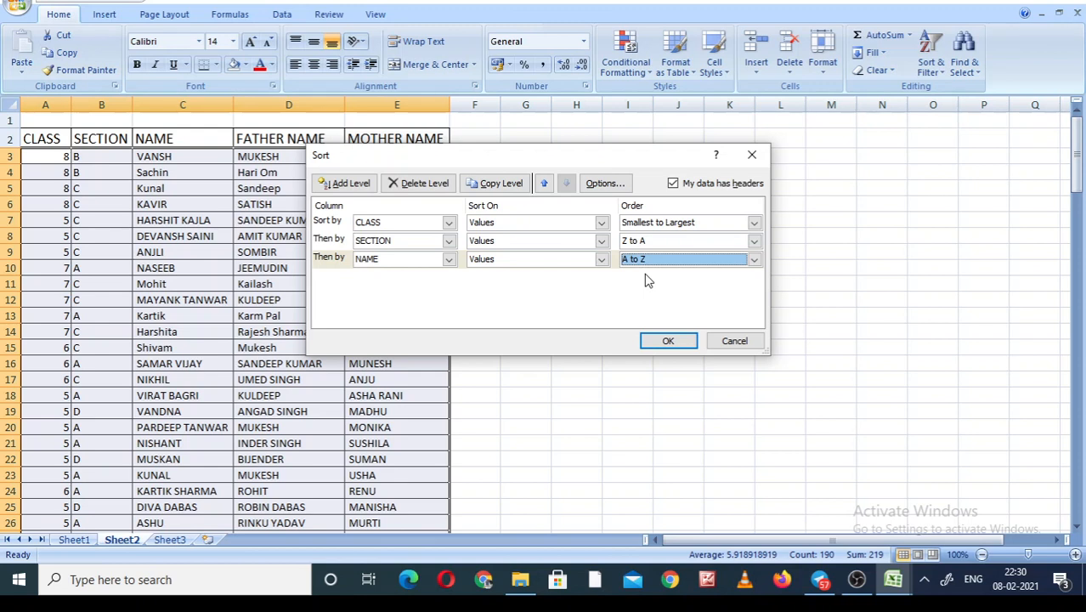
{"action": "left_click", "coordinate": [667, 342]}
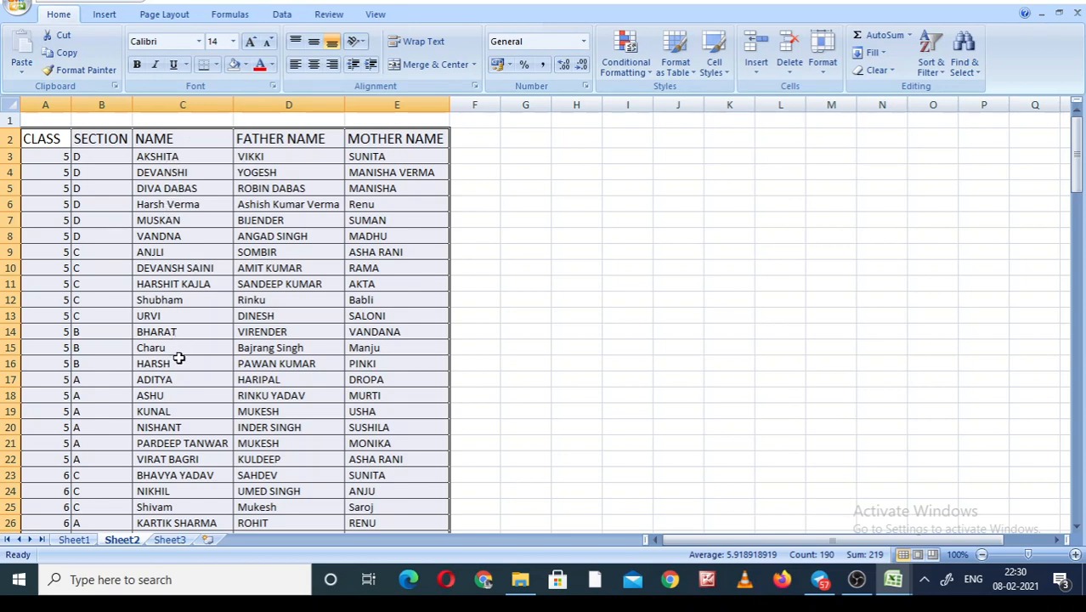
Look over the sorted student list down to its last row and review its levels in Custom Sort, cancelling without changes
{"action": "left_click", "coordinate": [1073, 476]}
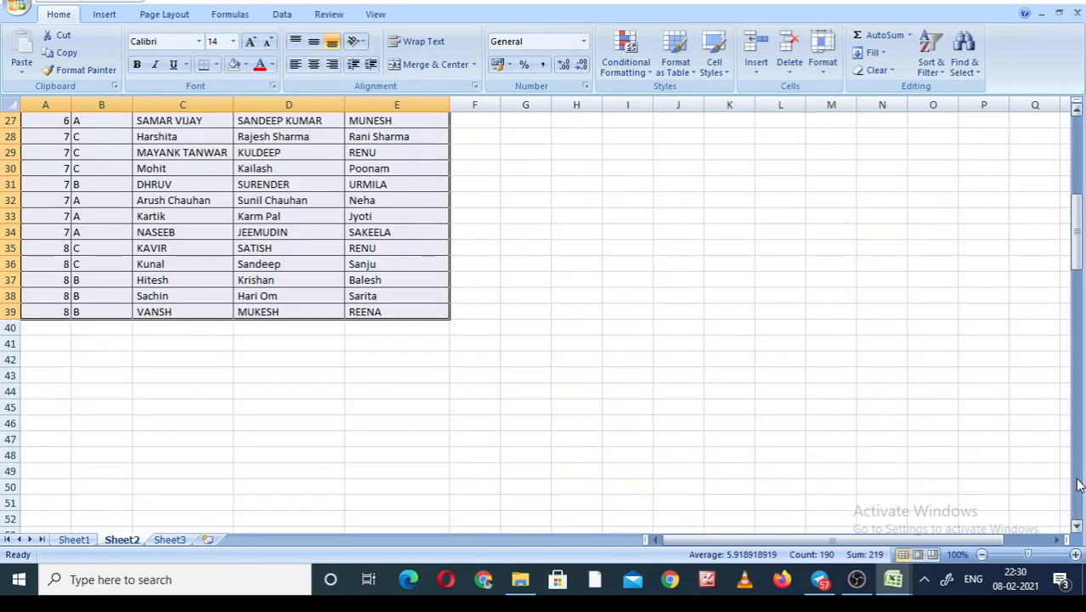
{"action": "left_click", "coordinate": [1077, 141]}
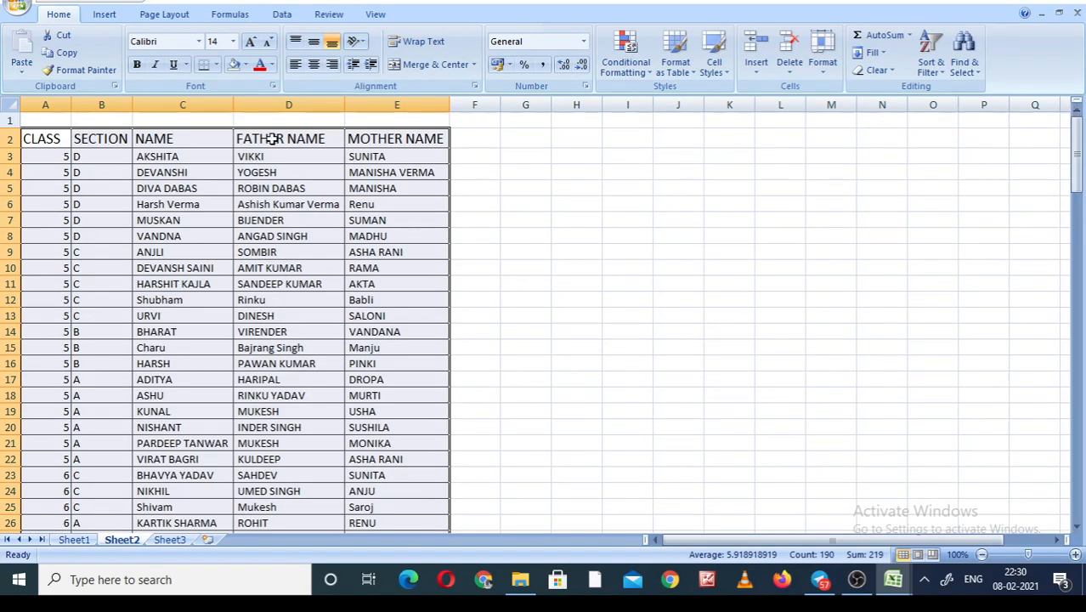
{"action": "left_click", "coordinate": [928, 68]}
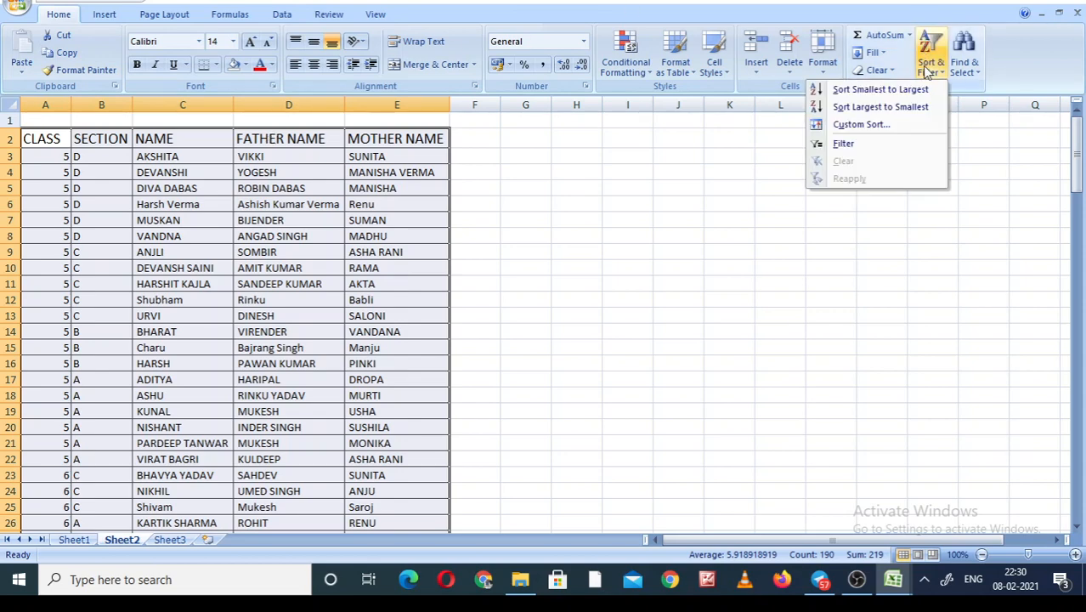
{"action": "left_click", "coordinate": [844, 124]}
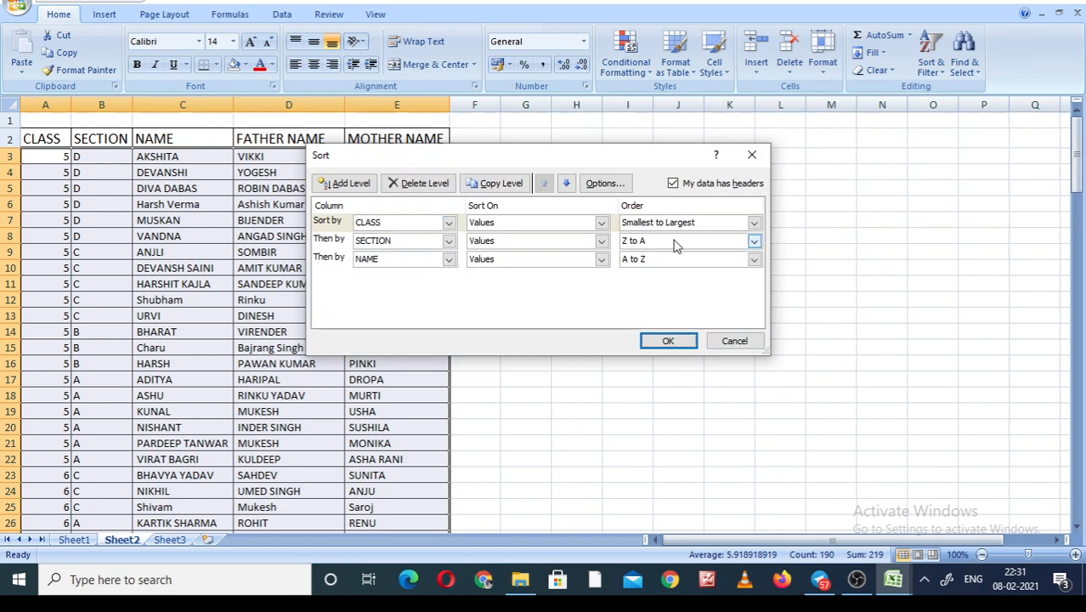
{"action": "left_click", "coordinate": [728, 344]}
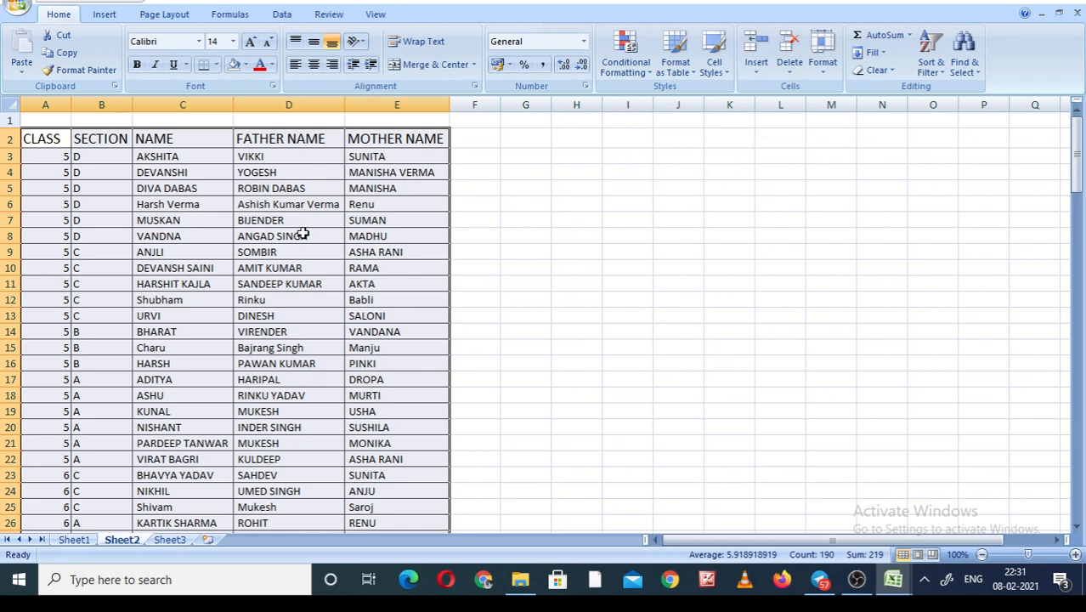